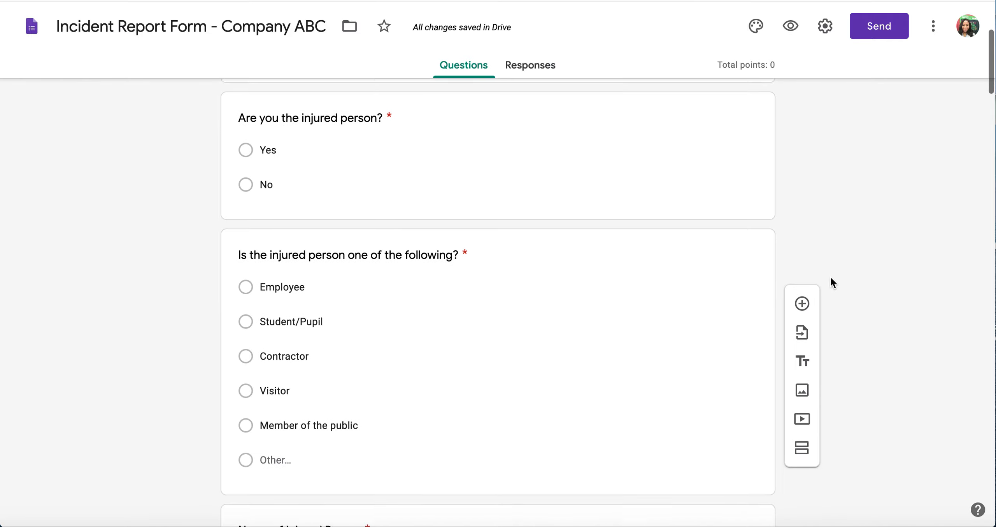
Add a question titled "Name of injured person" below the "Were any other actions taken?" question.
scroll(830, 276, "down", 20)
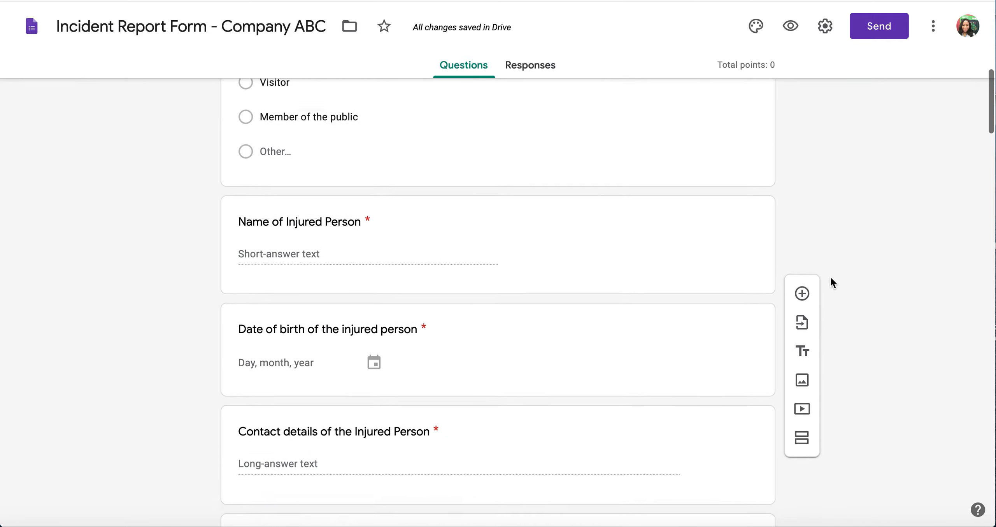
scroll(830, 275, "down", 12)
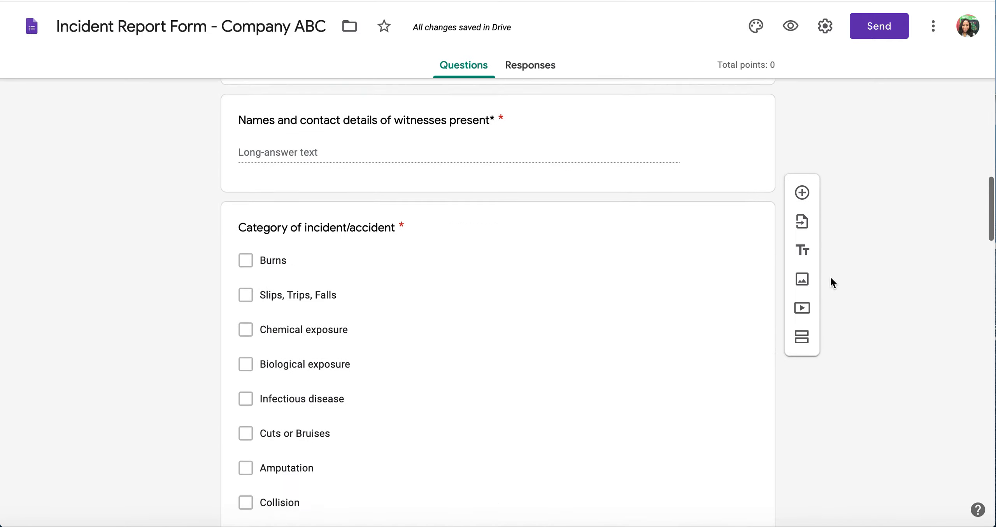
scroll(830, 276, "up", 20)
scroll(831, 277, "up", 20)
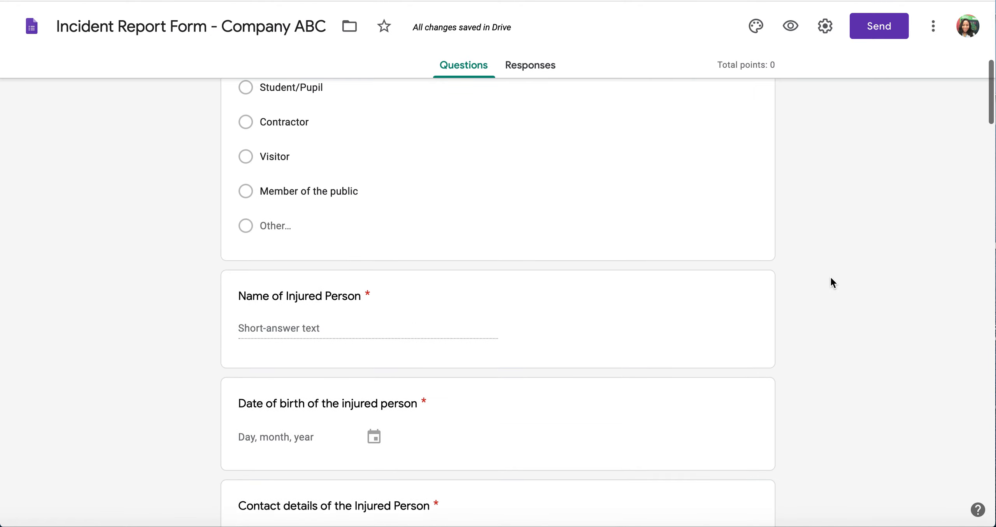
scroll(826, 272, "down", 20)
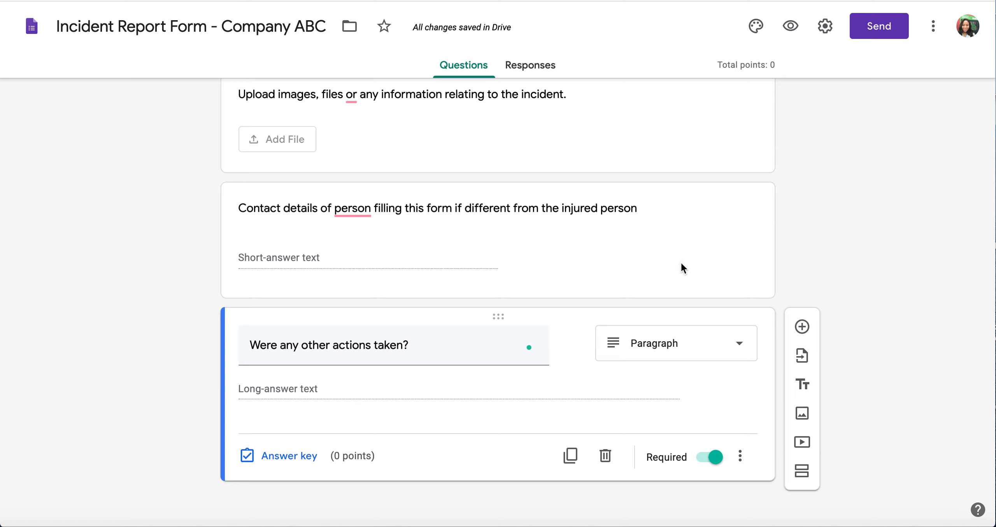
left_click(802, 326)
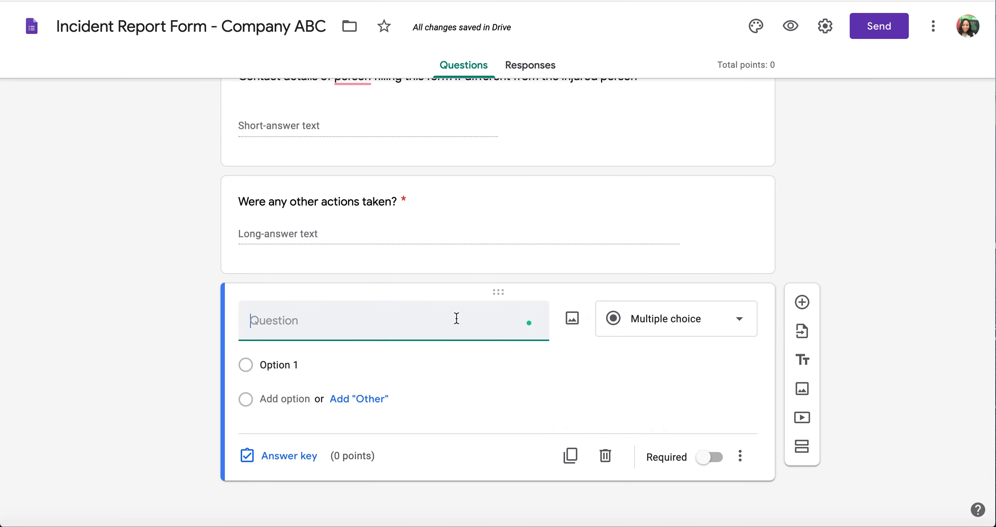
type("Name of injured person")
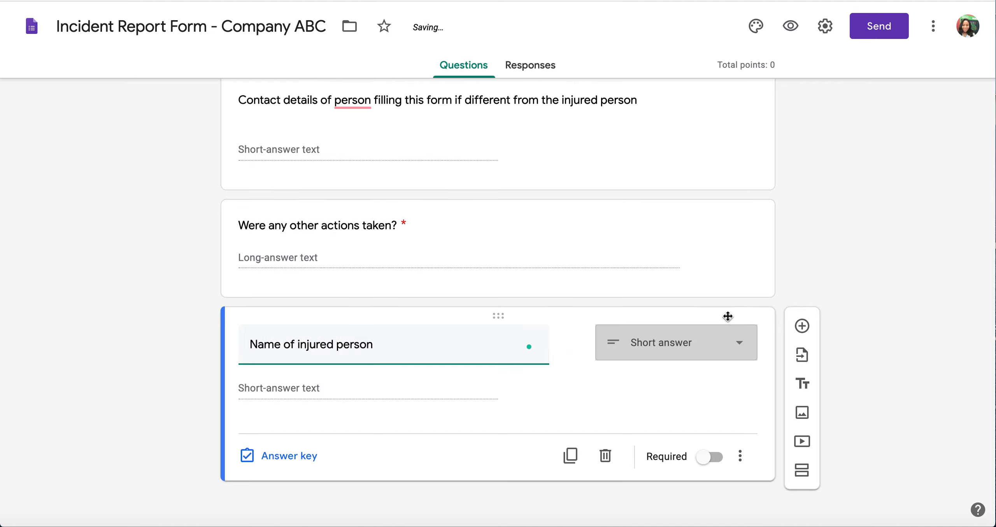
Switch the "Name of injured person" question's type first to Paragraph and finally to Multiple choice.
left_click(719, 349)
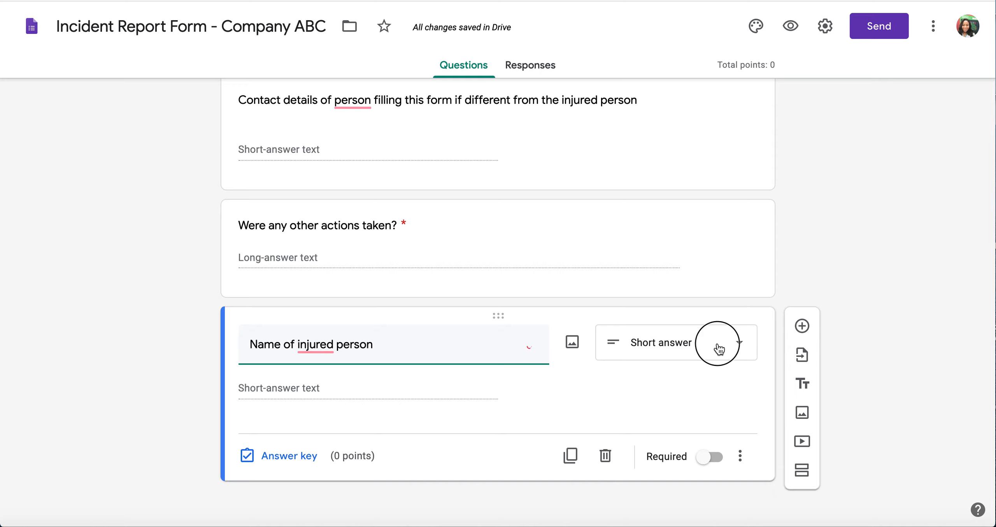
left_click(664, 137)
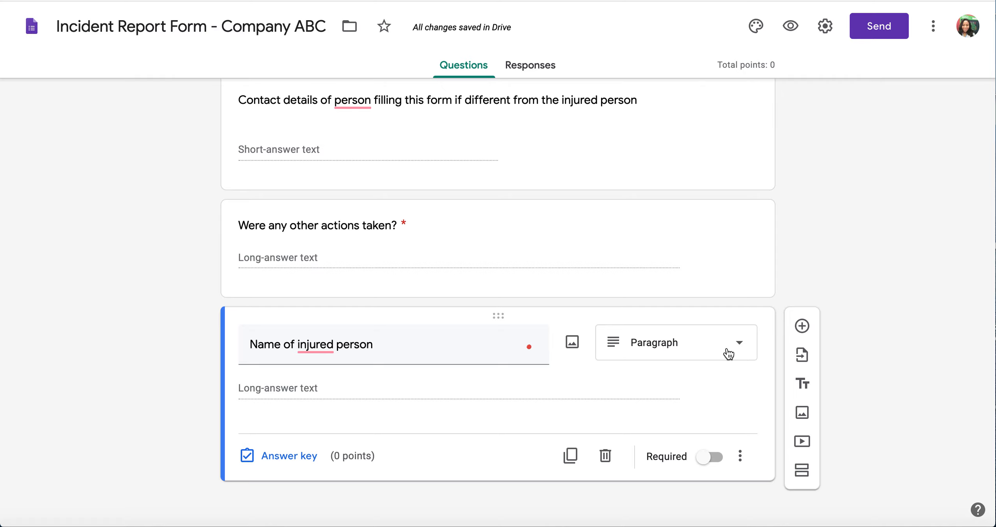
left_click(728, 354)
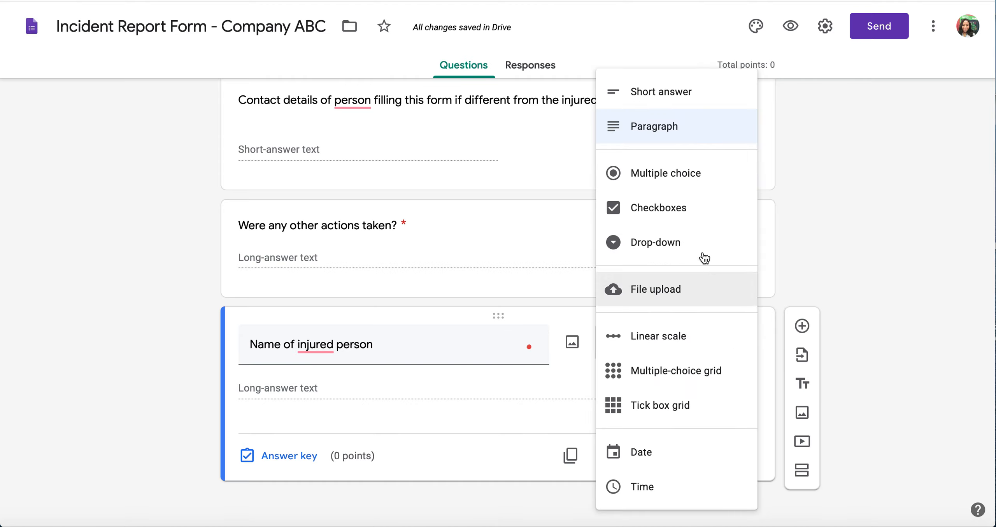
left_click(672, 189)
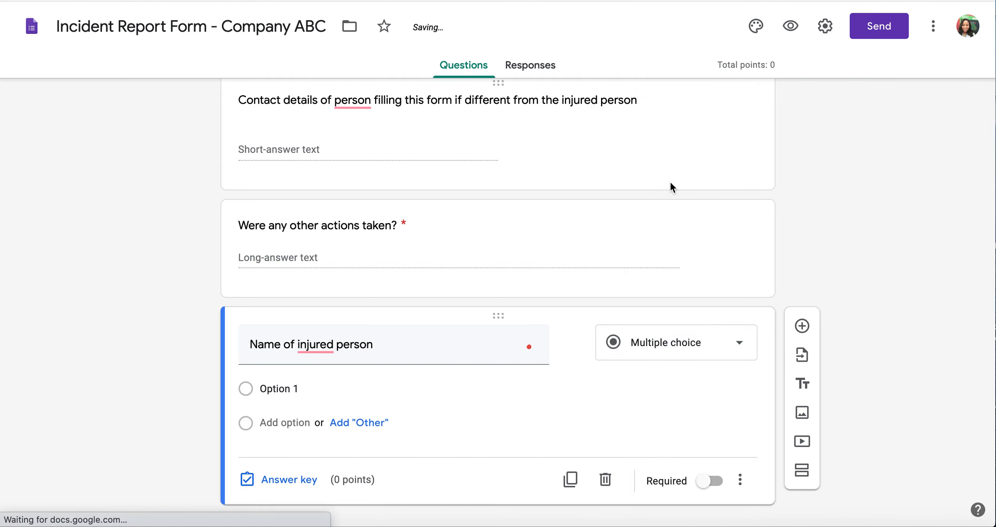
Examine the emergency services checkbox question and the question types offered for "Name of injured person".
scroll(682, 211, "up", 10)
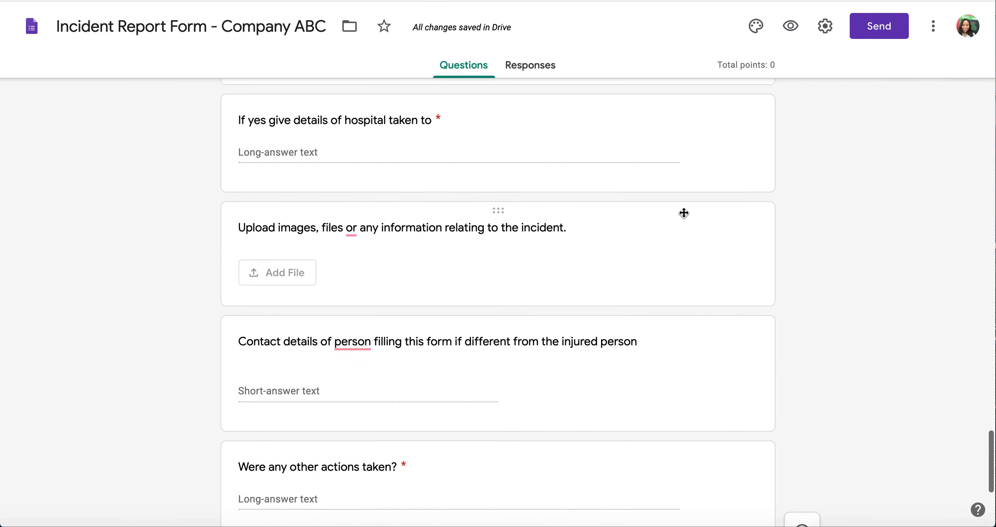
scroll(584, 233, "up", 4)
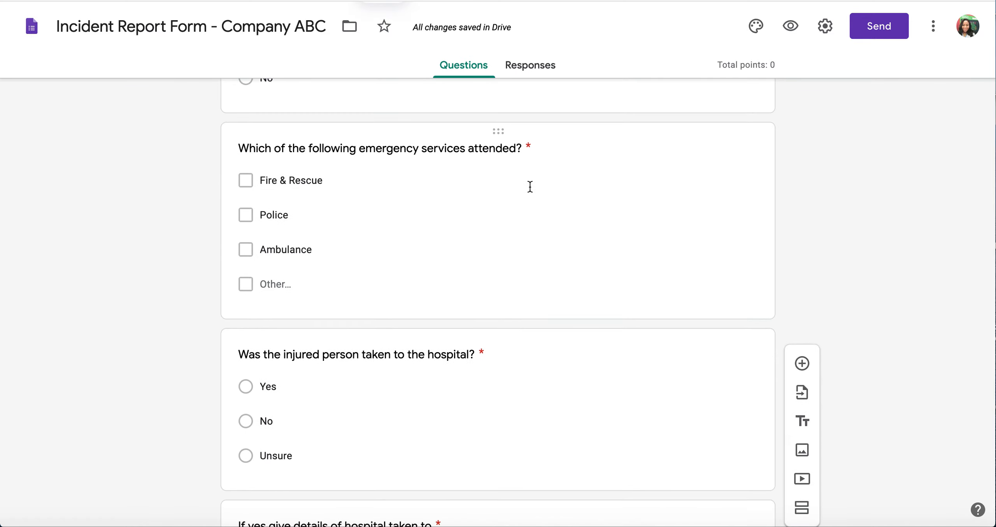
scroll(530, 186, "up", 2)
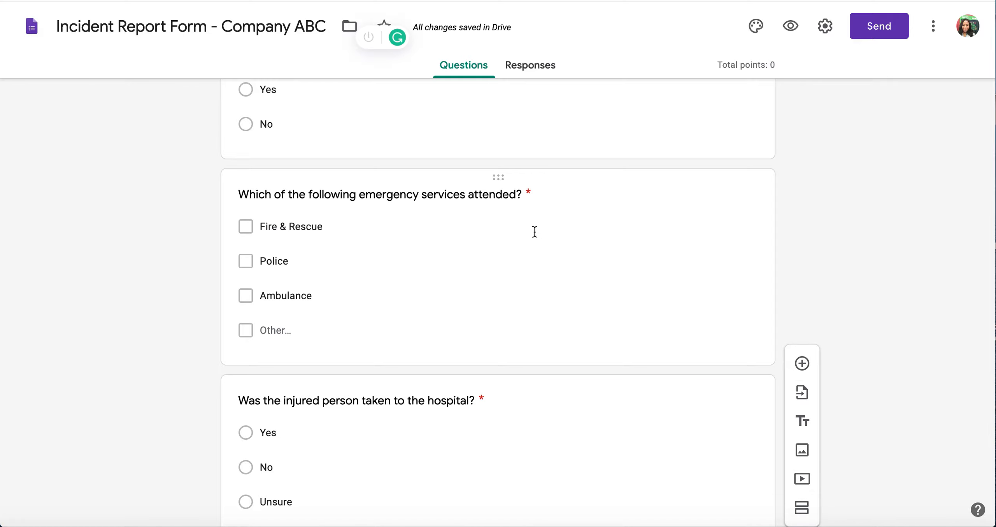
scroll(534, 230, "down", 8)
scroll(534, 231, "down", 10)
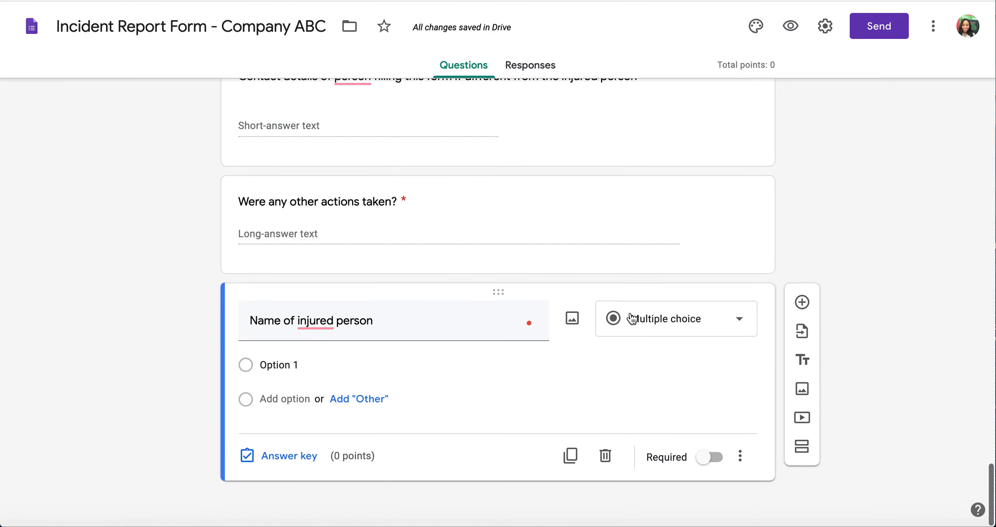
left_click(634, 325)
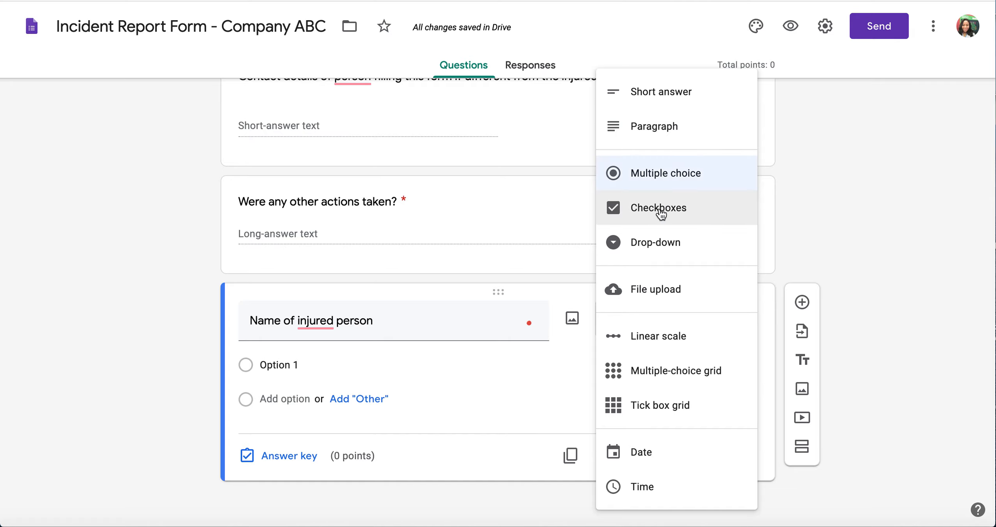
scroll(529, 229, "up", 8)
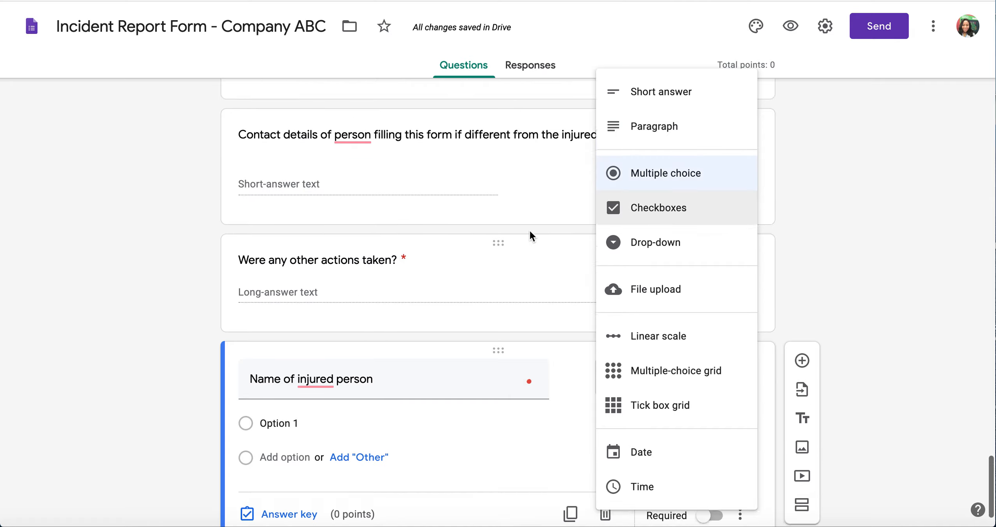
left_click(811, 177)
Open the "Was the injured person taken to the hospital?" question and compare its multiple-choice options with the emergency services checkboxes.
scroll(642, 174, "up", 3)
scroll(643, 179, "up", 2)
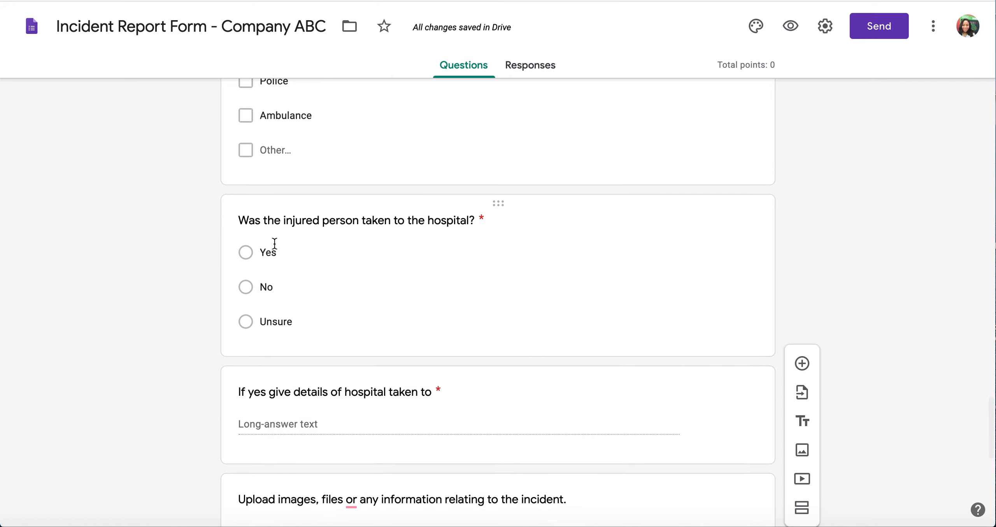
left_click(244, 256)
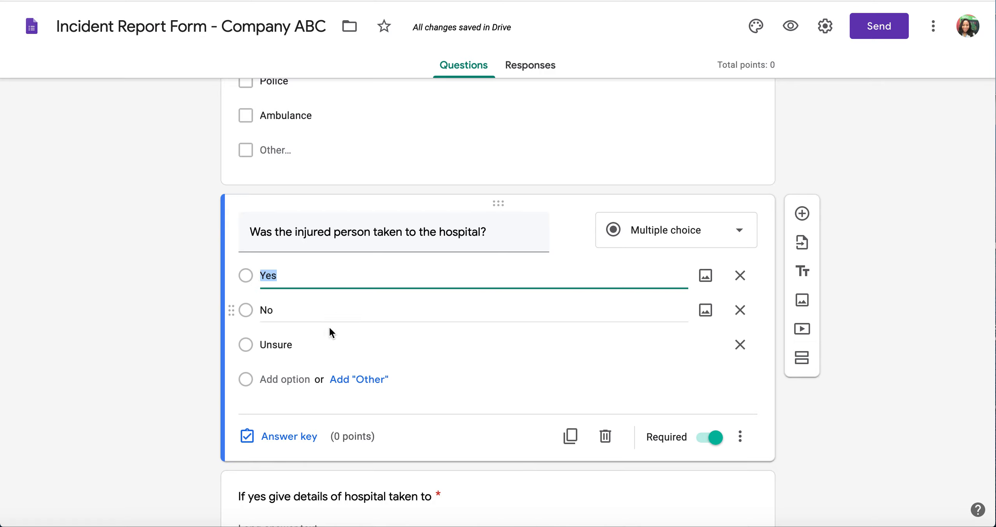
scroll(304, 285, "up", 3)
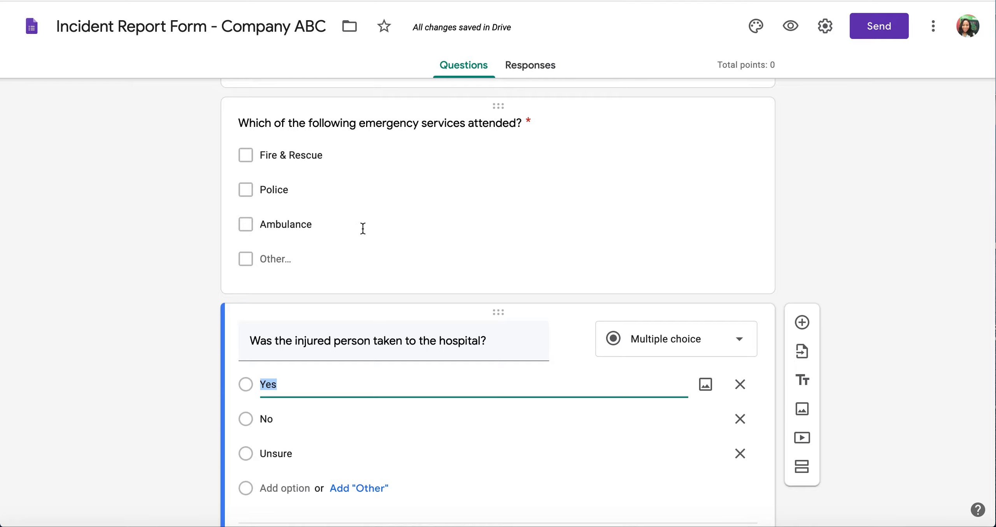
scroll(360, 275, "down", 10)
scroll(359, 275, "down", 2)
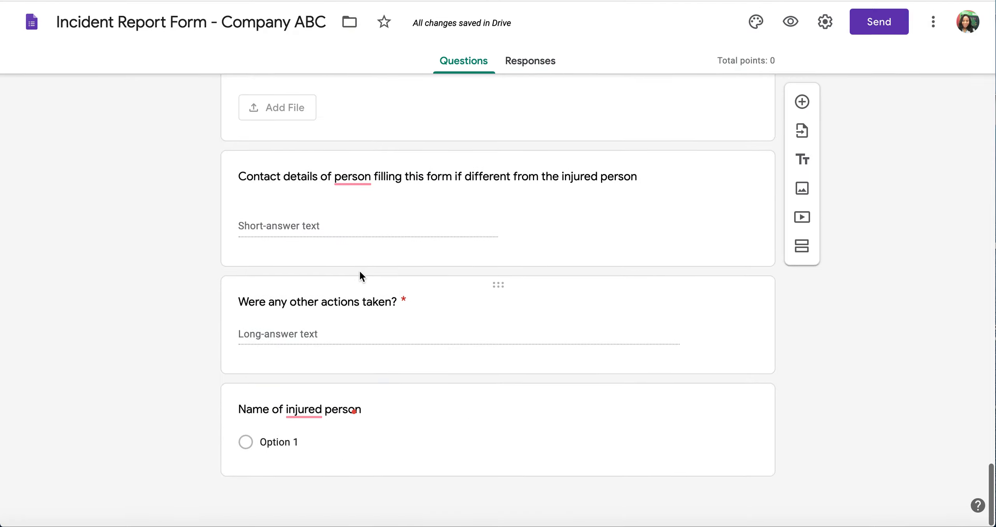
Examine the File upload, Date and Time types available for "Name of injured person" alongside the existing file upload question.
left_click(644, 436)
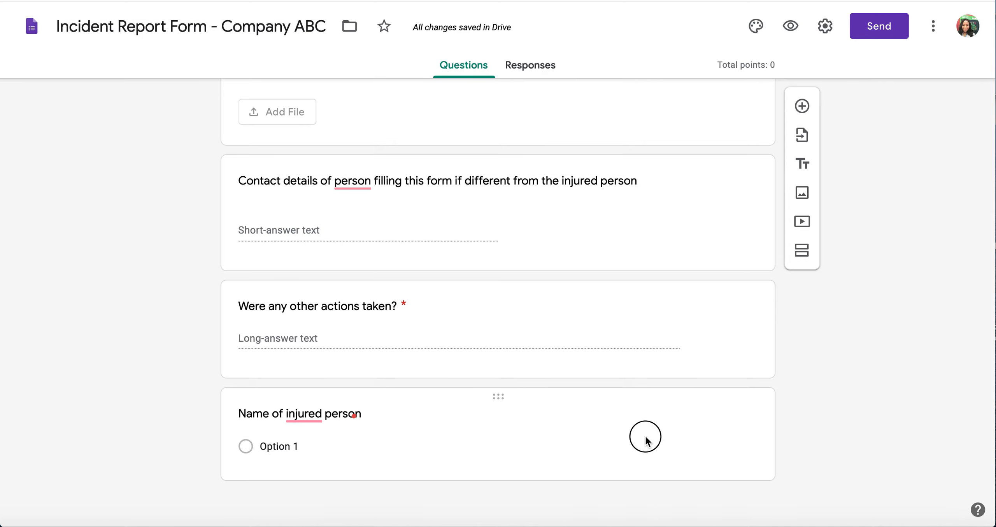
left_click(675, 434)
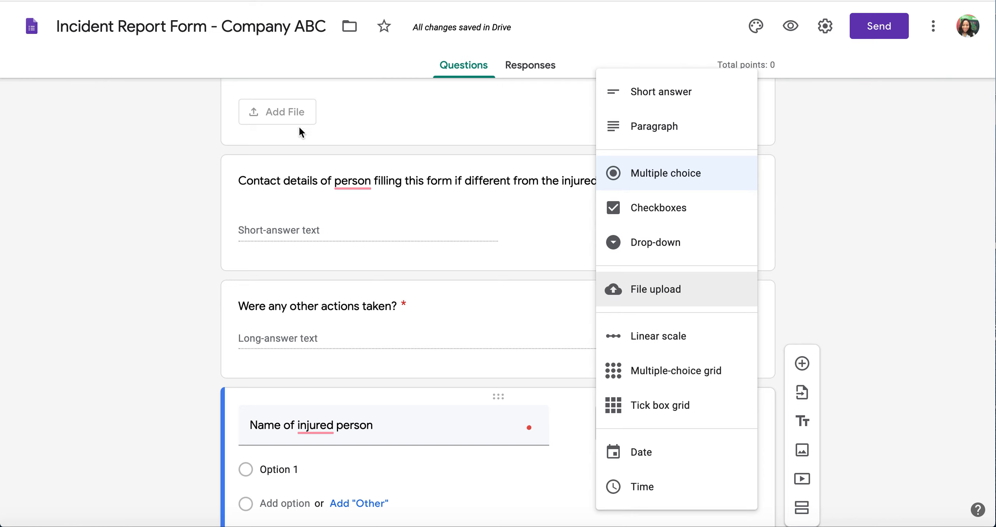
scroll(313, 128, "up", 2)
scroll(314, 128, "up", 1)
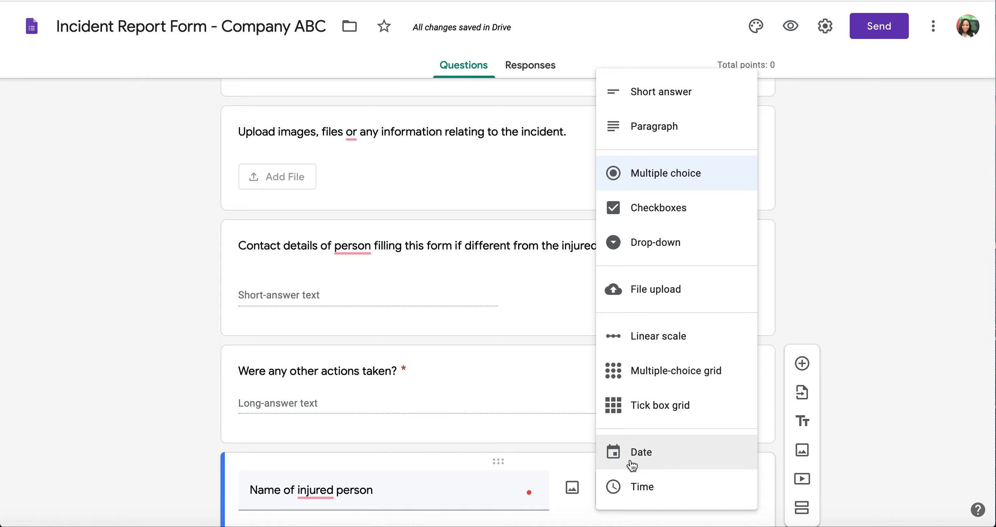
left_click(817, 241)
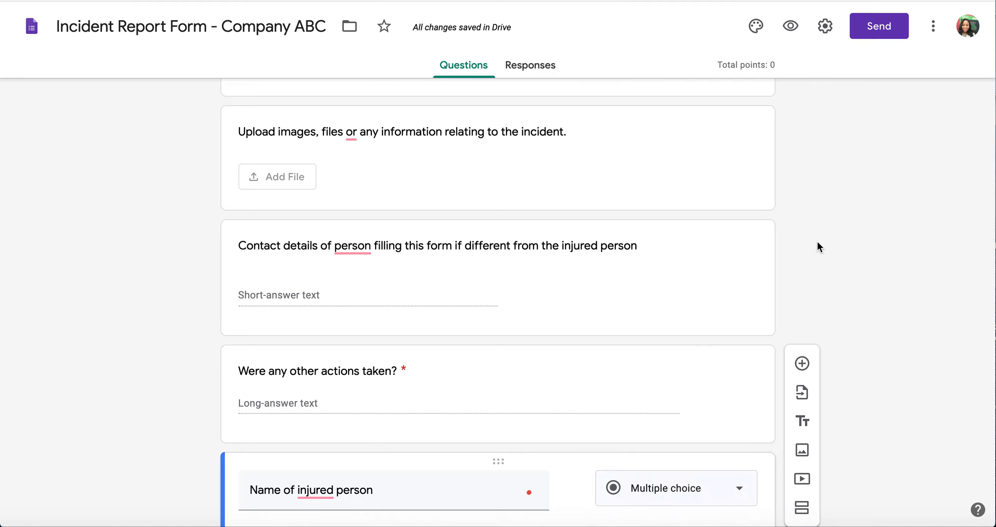
Open the "Date of the Incident" question and examine its Date question type.
scroll(817, 242, "up", 15)
scroll(818, 242, "up", 20)
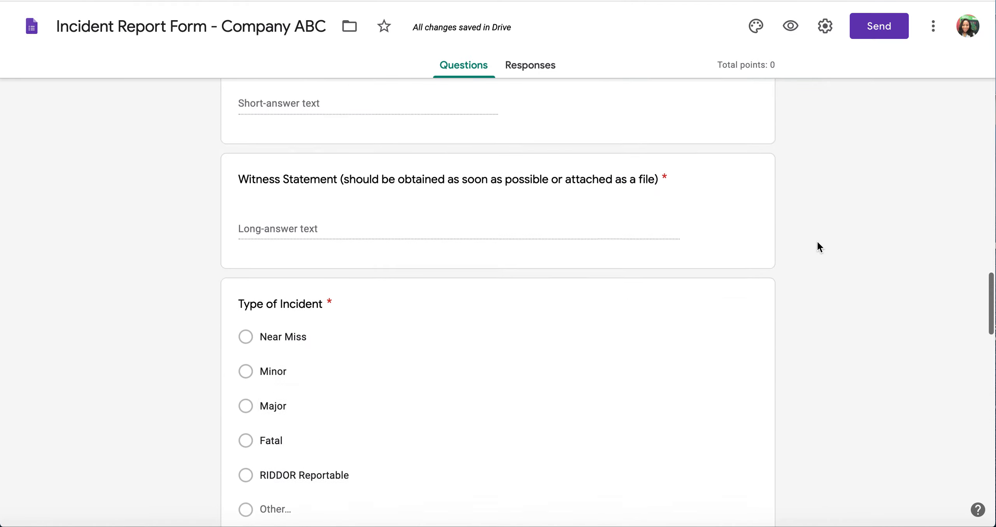
scroll(816, 247, "up", 20)
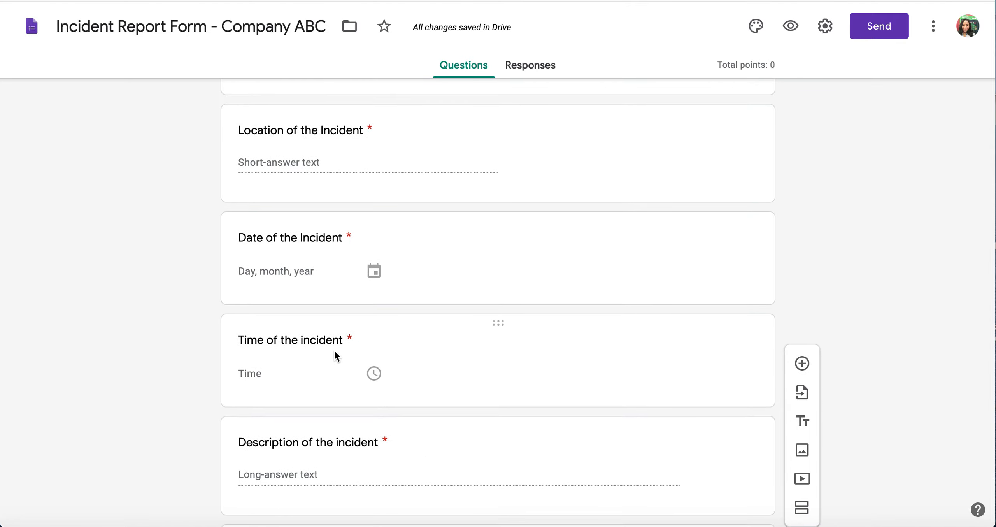
left_click(295, 285)
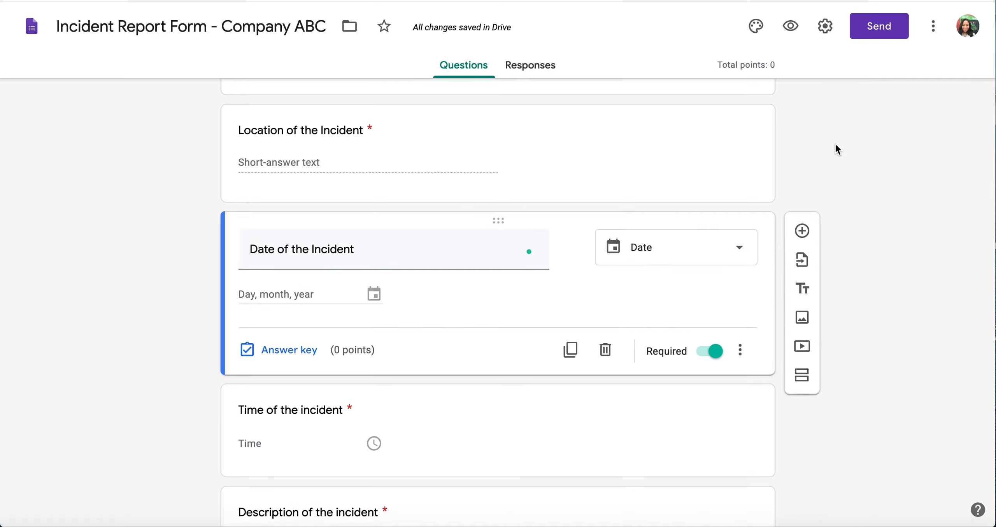
Preview the form, fill in the respondent's full name, and answer No to "Are you the injured person?".
left_click(789, 35)
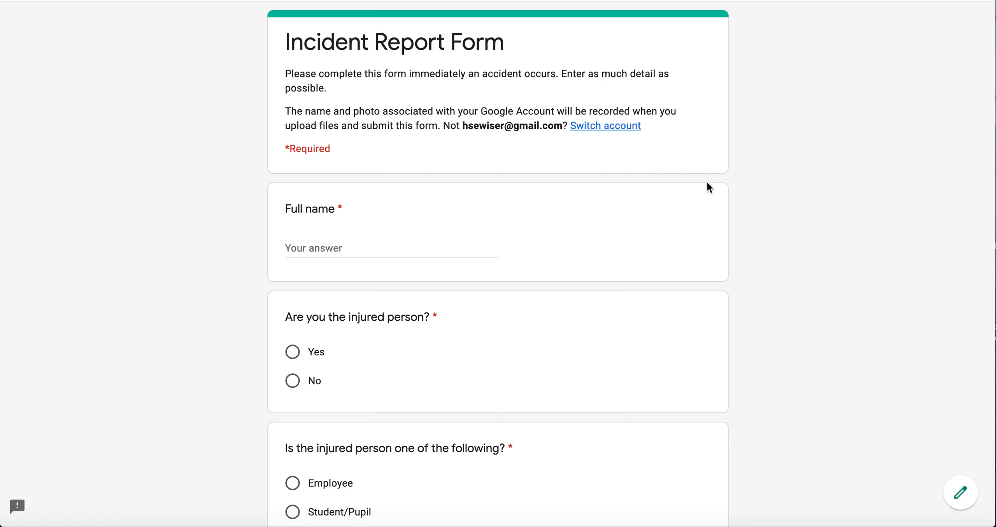
left_click(313, 250)
type("Ikwe")
key("BackSpace")
type("e")
left_click(291, 381)
left_click(291, 351)
left_click(293, 383)
Mark the injured person as Visitor and enter "blah" as the Name of Injured Person.
scroll(392, 404, "down", 7)
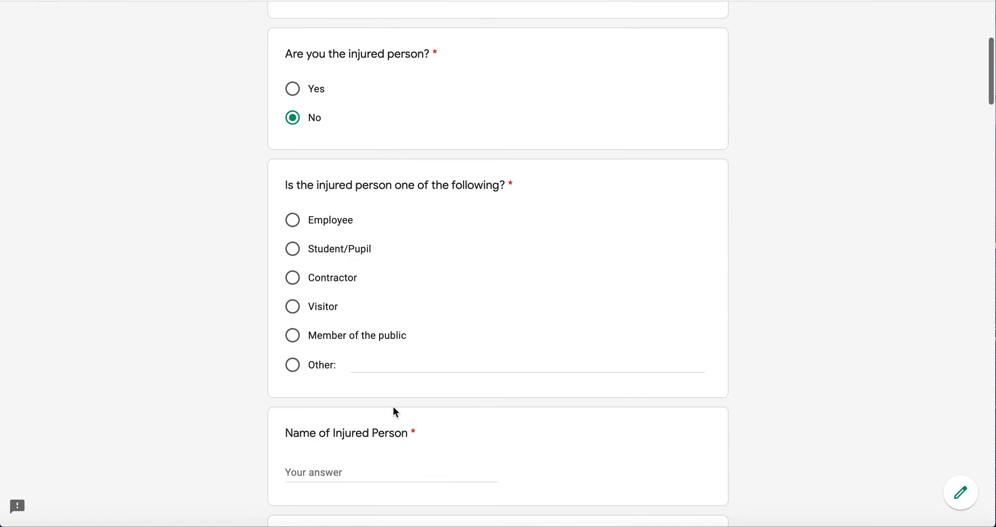
left_click(293, 307)
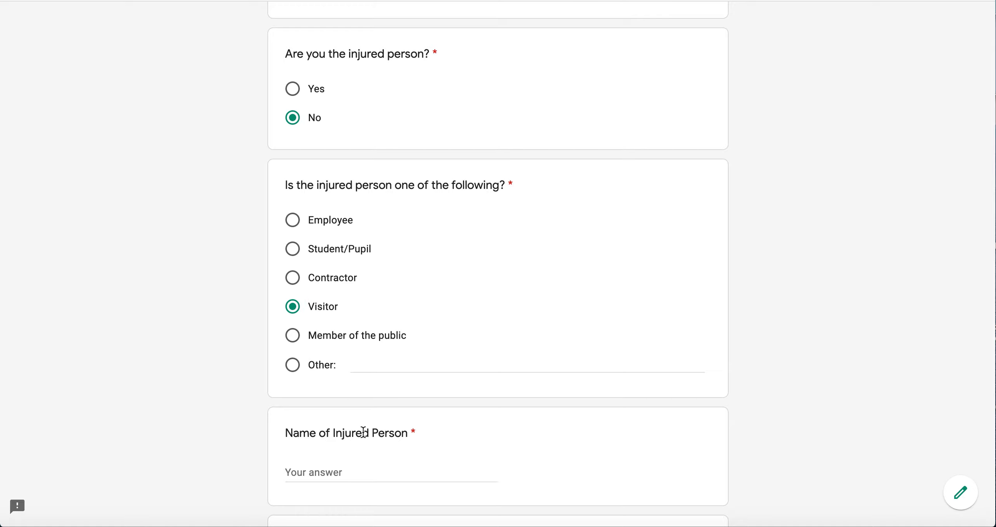
left_click(319, 473)
type("blah")
Try out the incident's date and time fields in the preview without filling them, and return to the form editor.
scroll(319, 473, "down", 2)
scroll(311, 253, "down", 15)
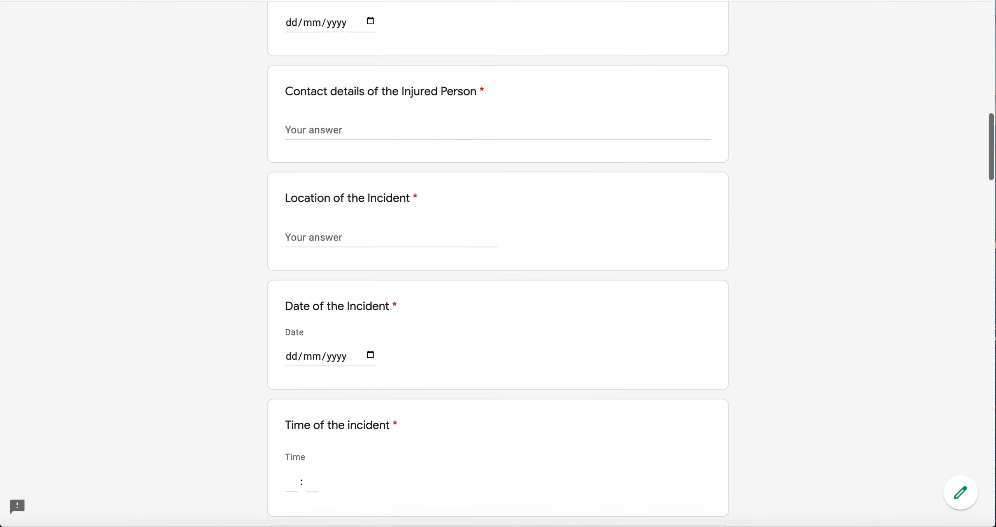
left_click(316, 271)
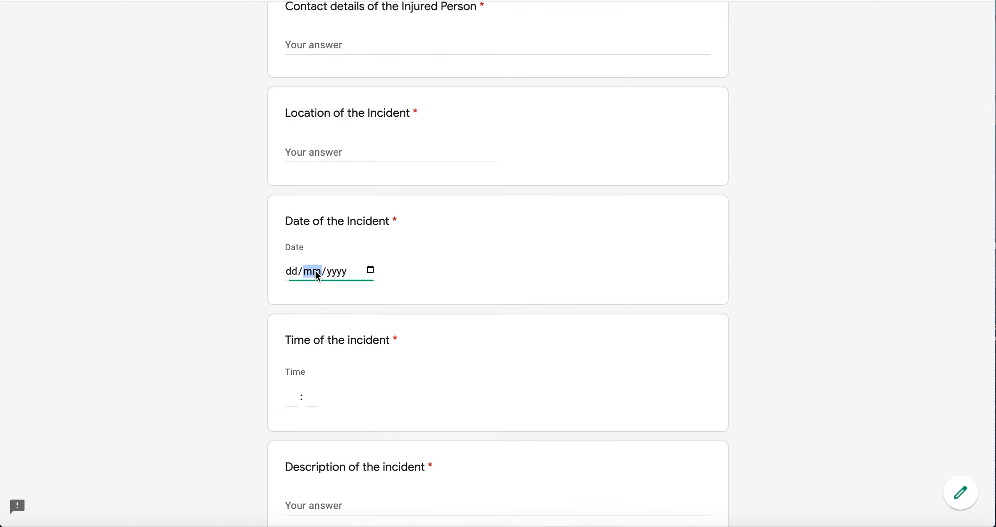
key("Left")
left_click(340, 275)
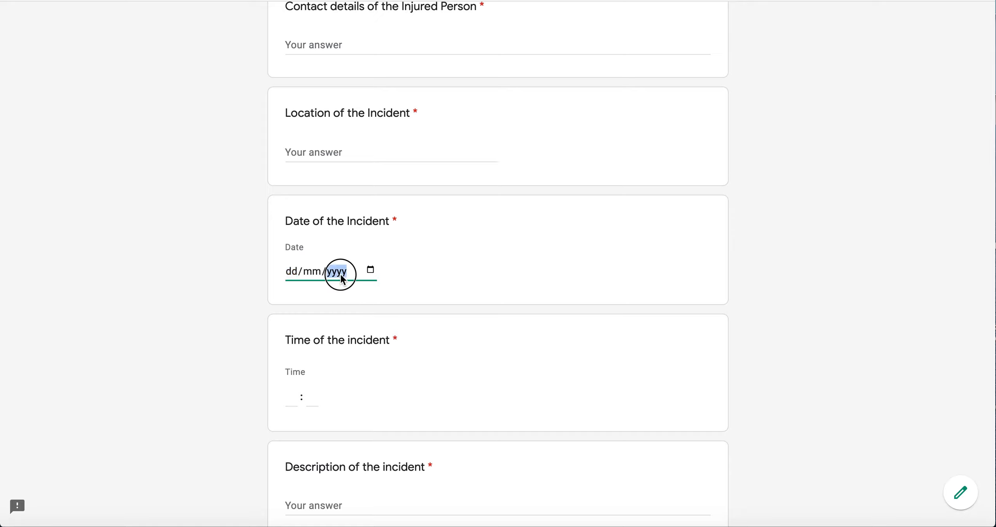
left_click(277, 398)
left_click(311, 414)
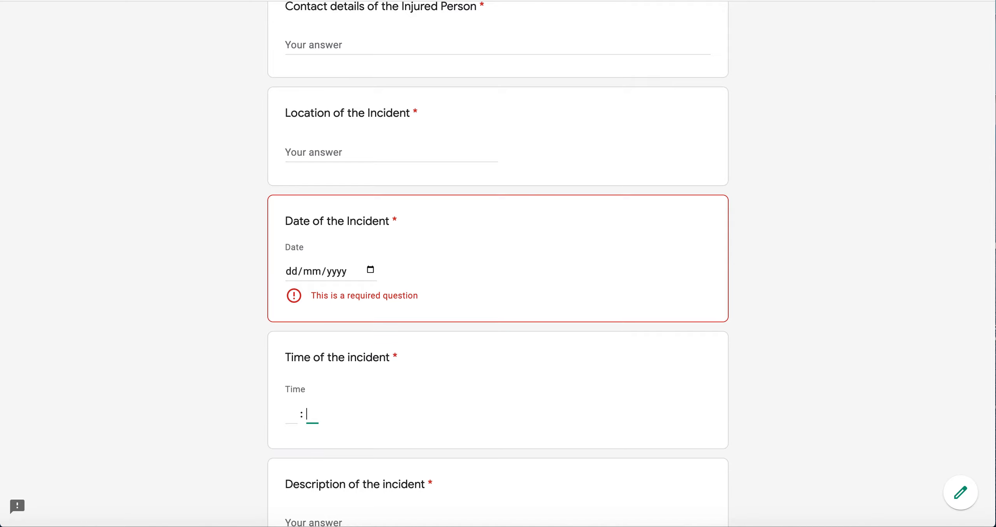
key("ctrl+shift+Tab")
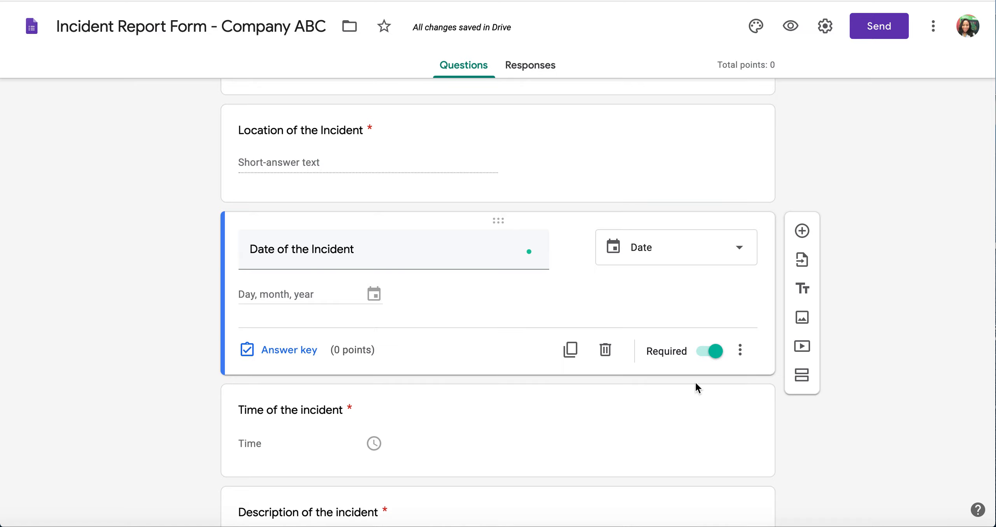
Leave the form settings without saving and look over the form's opening questions.
scroll(686, 415, "down", 12)
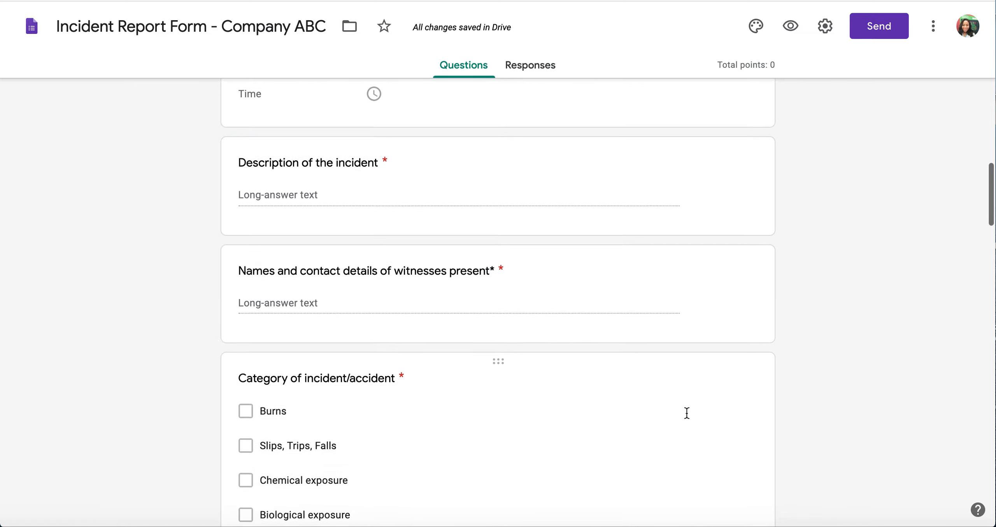
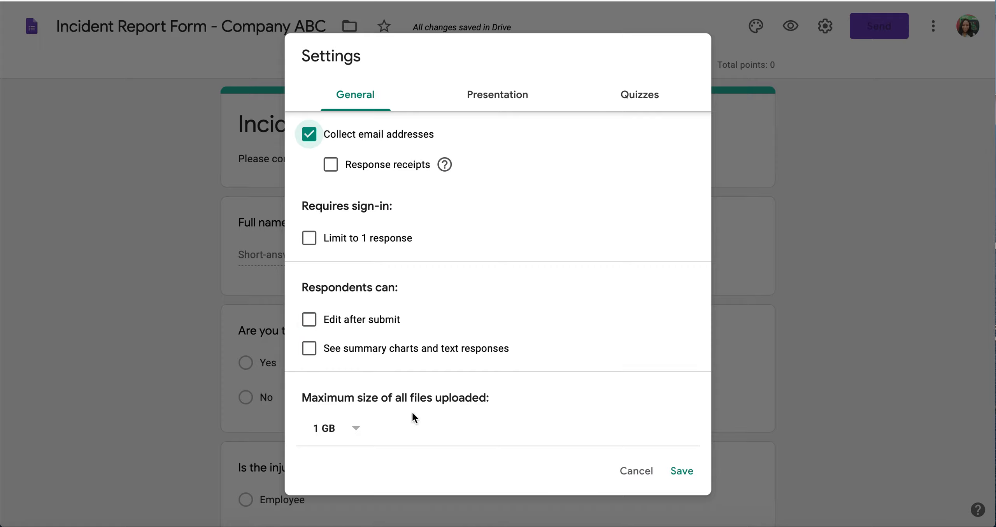
left_click(635, 474)
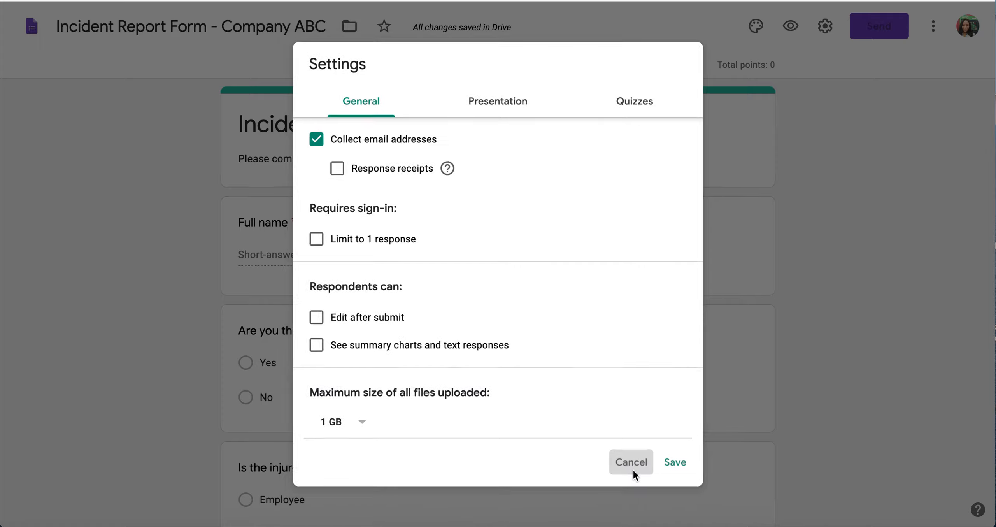
scroll(566, 385, "down", 6)
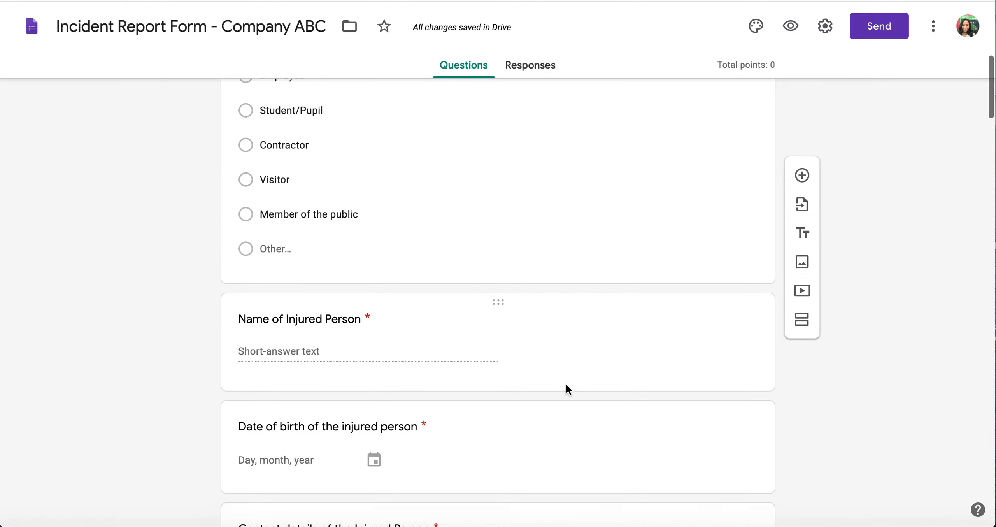
scroll(565, 385, "up", 10)
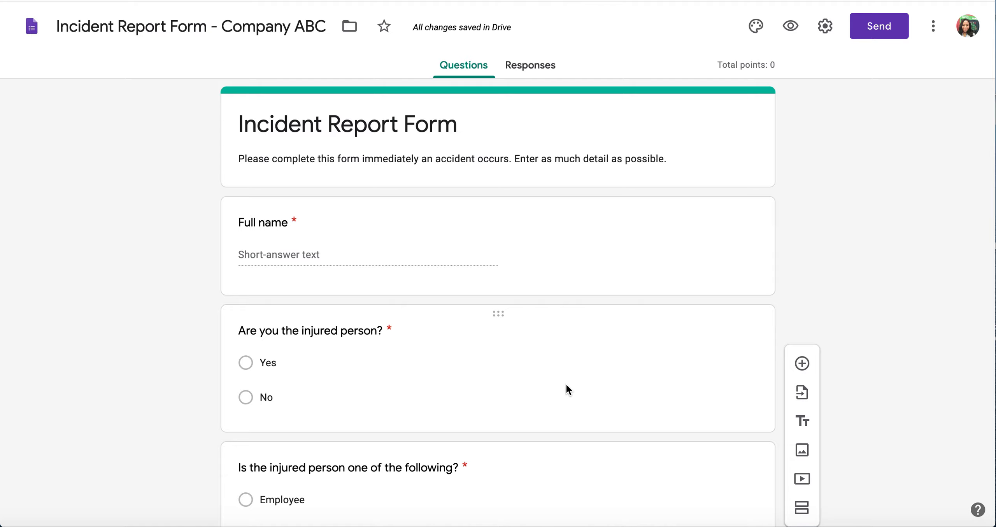
scroll(565, 383, "down", 6)
scroll(565, 382, "up", 6)
Open the form's sending options and shorten the URL of its share link.
left_click(866, 33)
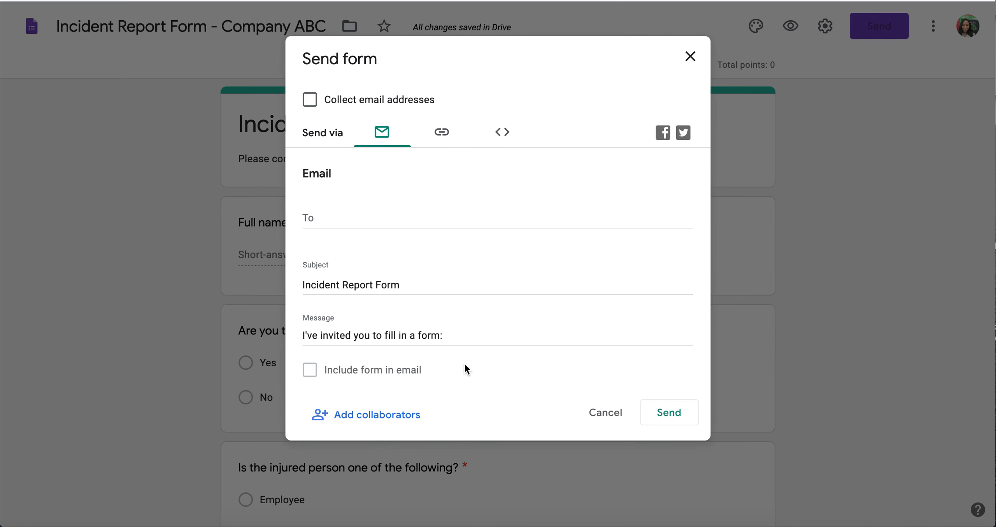
scroll(434, 341, "down", 2)
scroll(434, 341, "up", 2)
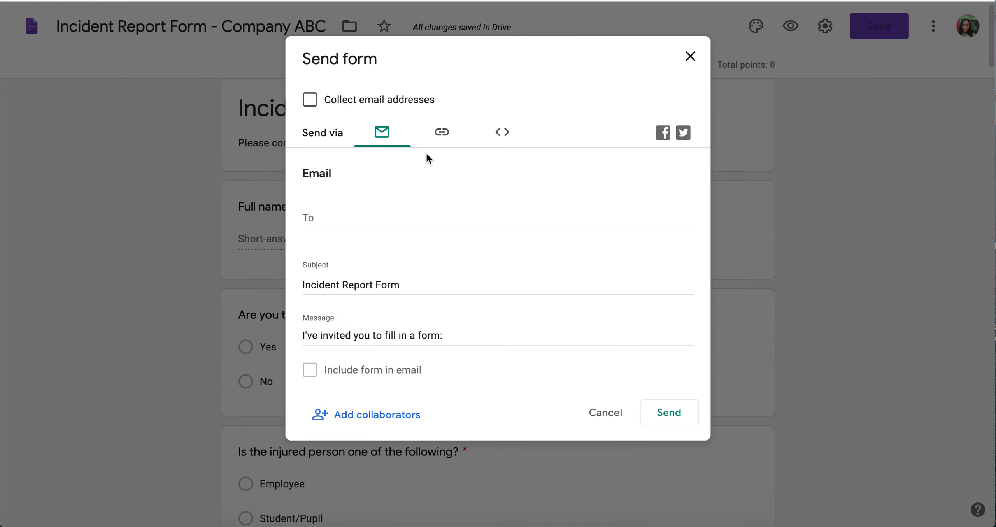
left_click(440, 136)
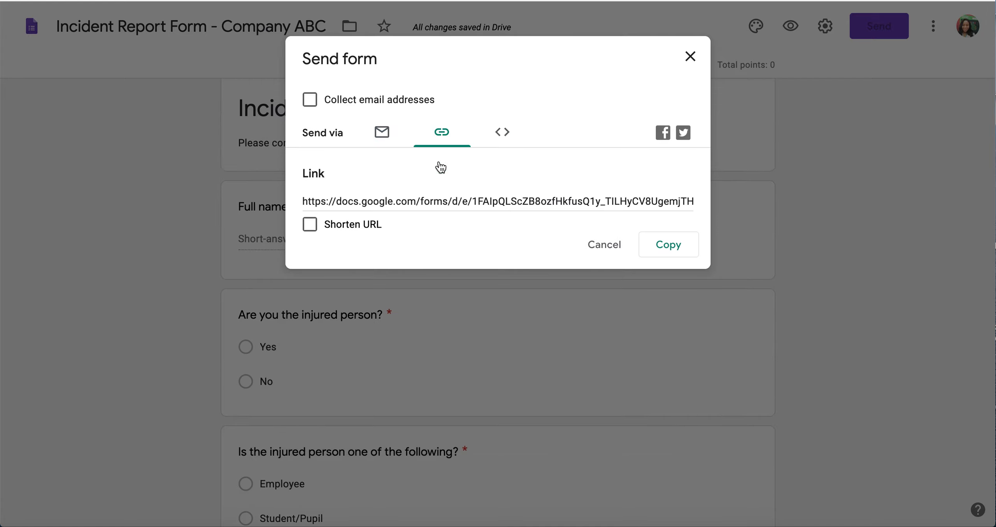
left_click(310, 224)
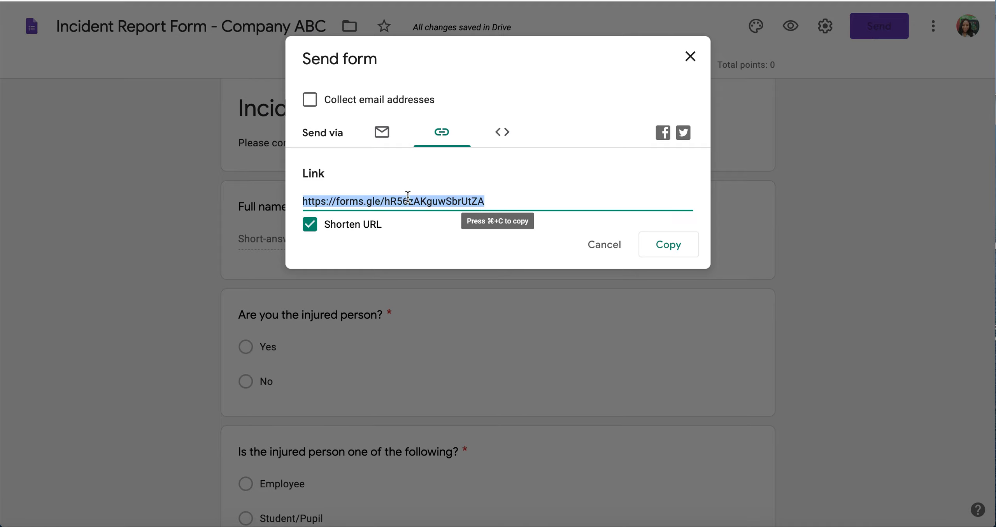
Examine the HTML embed option, return to the link option and close the send dialog.
left_click(508, 134)
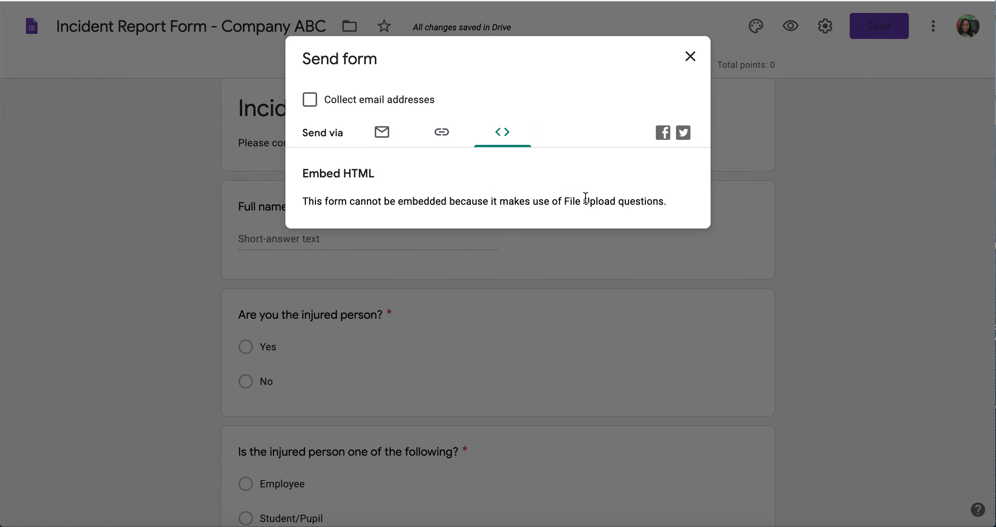
left_click(439, 140)
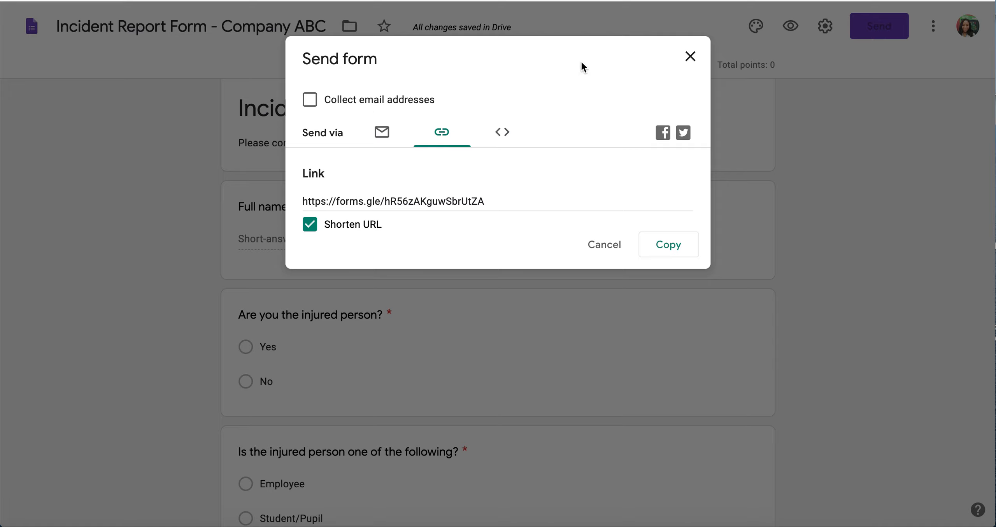
left_click(681, 58)
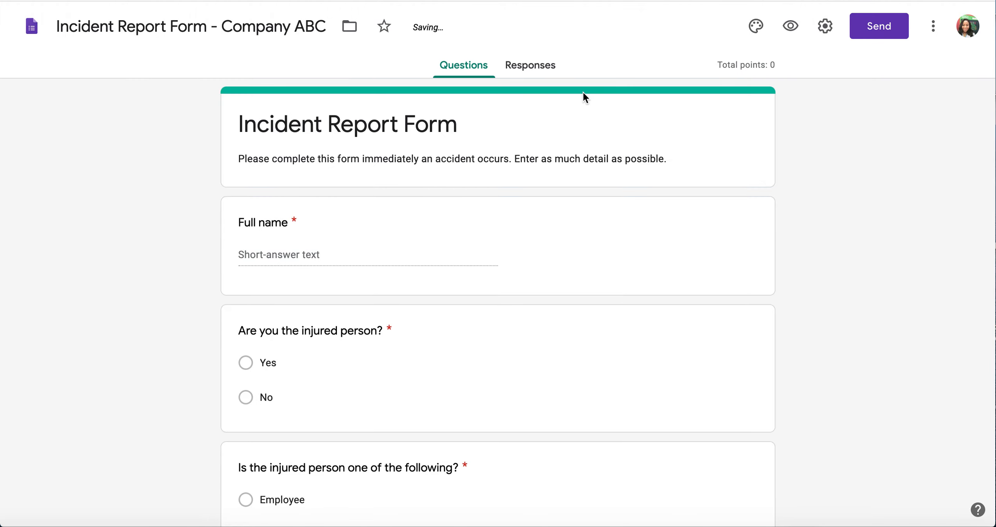
Check the form's responses and review its questions from "Full name" through "Was first aid given?".
left_click(535, 67)
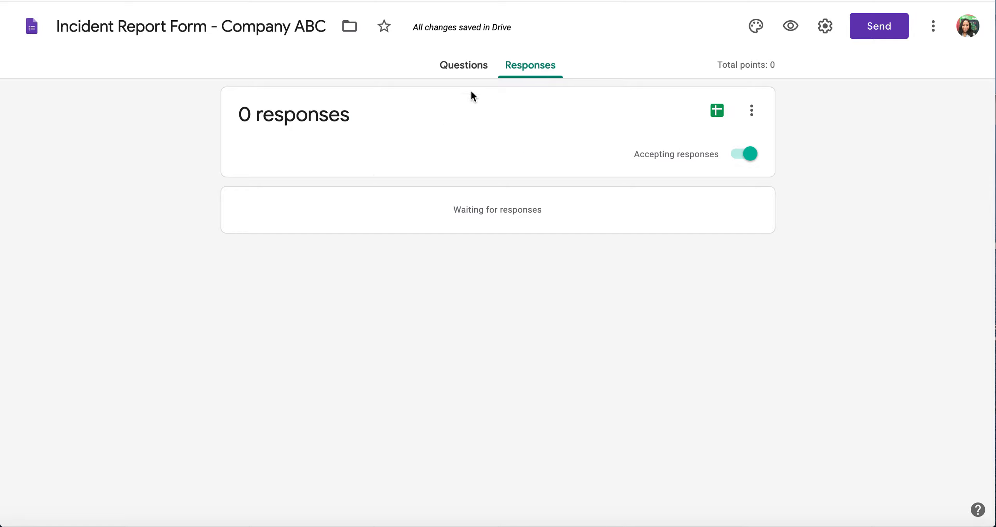
left_click(465, 72)
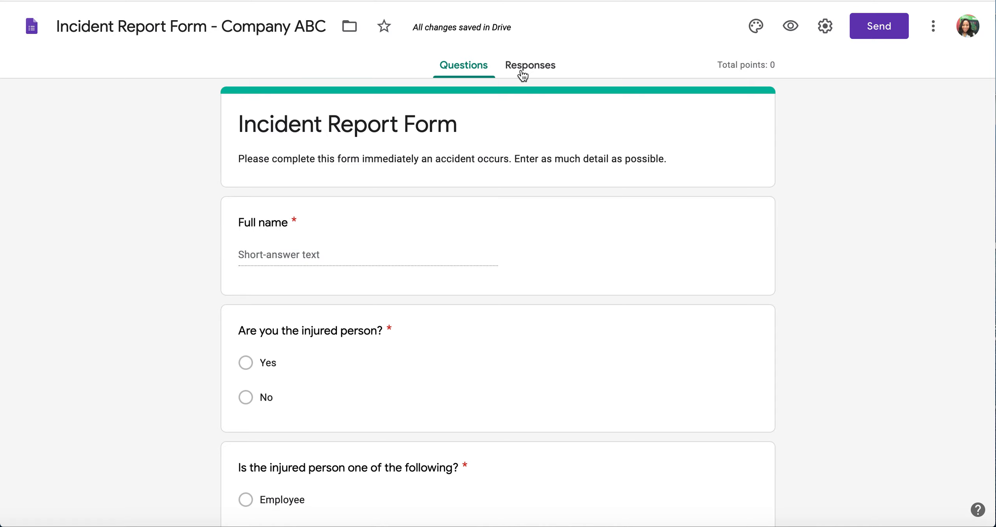
scroll(506, 389, "down", 3)
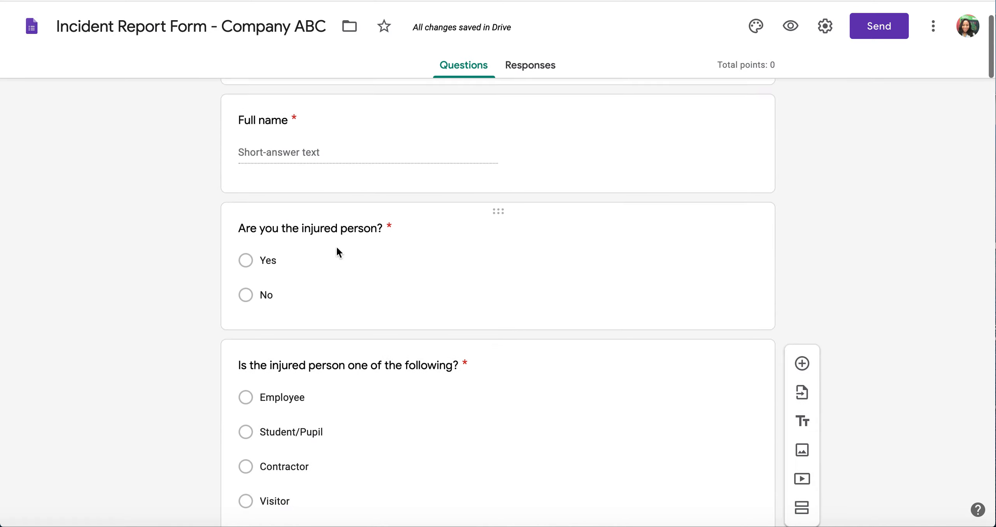
scroll(347, 325, "up", 1)
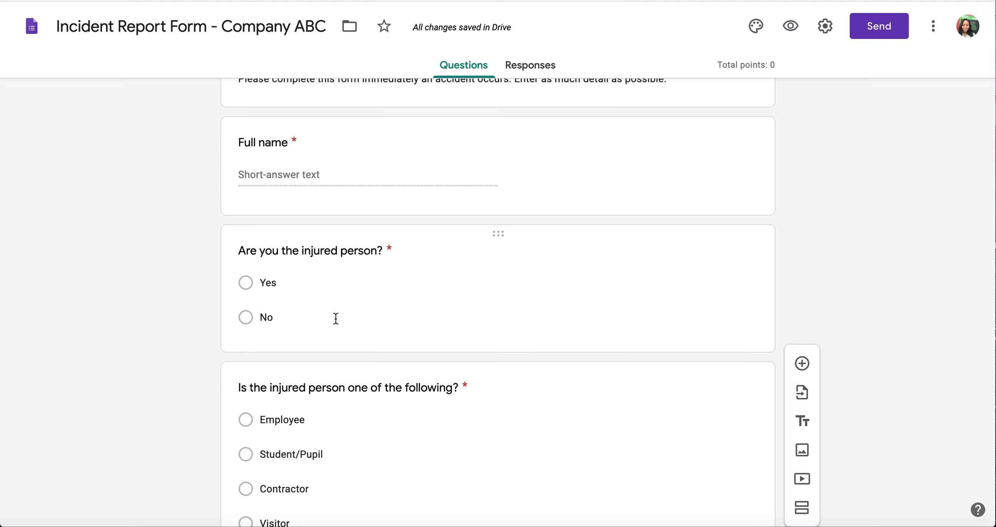
scroll(336, 318, "down", 20)
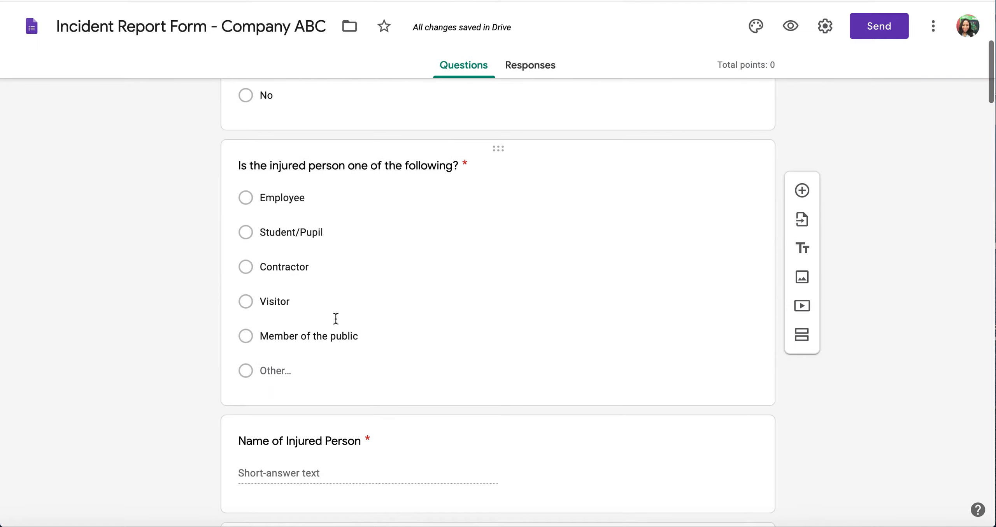
scroll(336, 318, "down", 11)
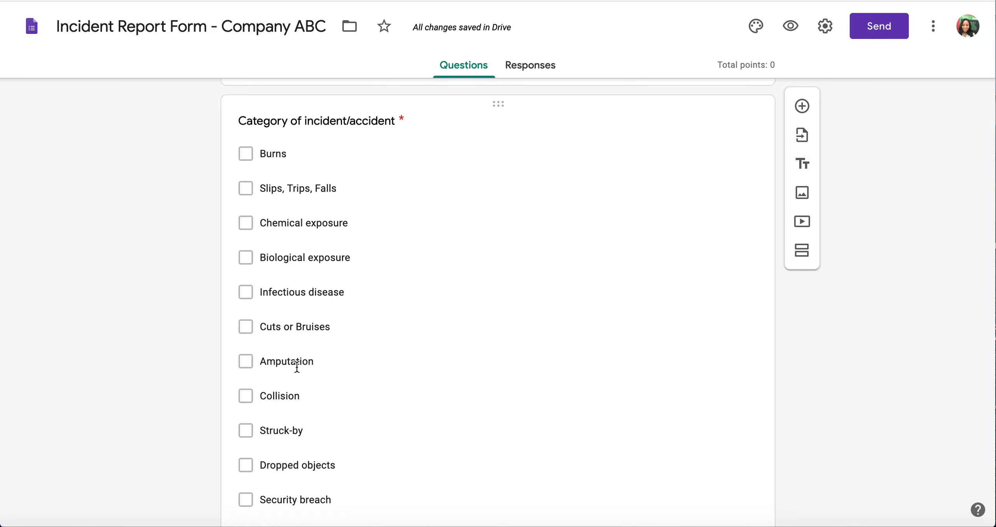
scroll(296, 366, "down", 15)
scroll(296, 365, "up", 6)
scroll(297, 366, "down", 15)
scroll(295, 365, "down", 1)
scroll(295, 365, "up", 3)
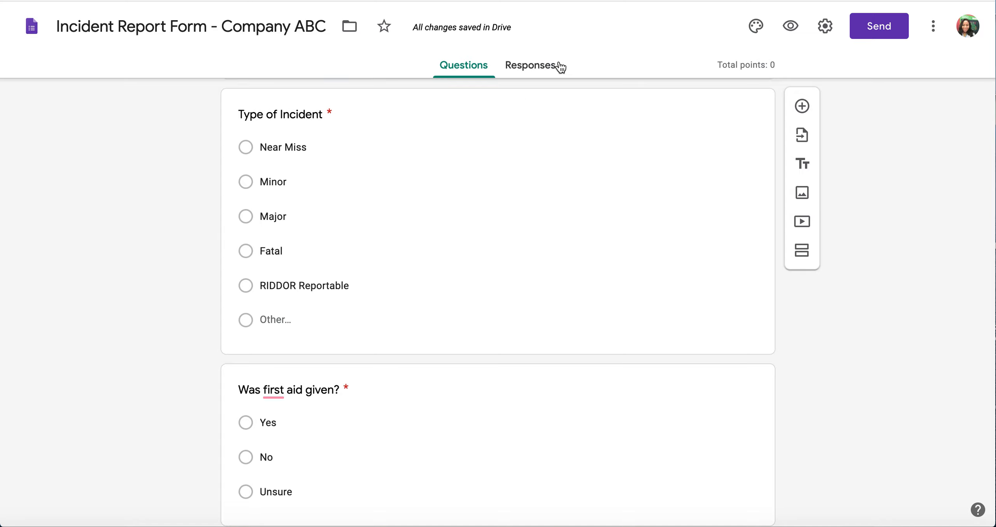
left_click(535, 69)
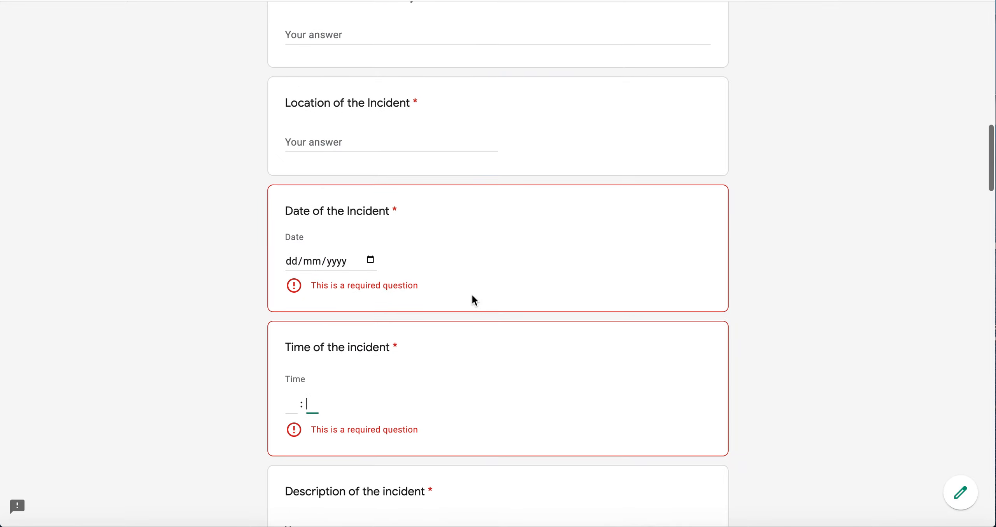
Fill in the injured person's date of birth in the form preview.
scroll(471, 293, "up", 3)
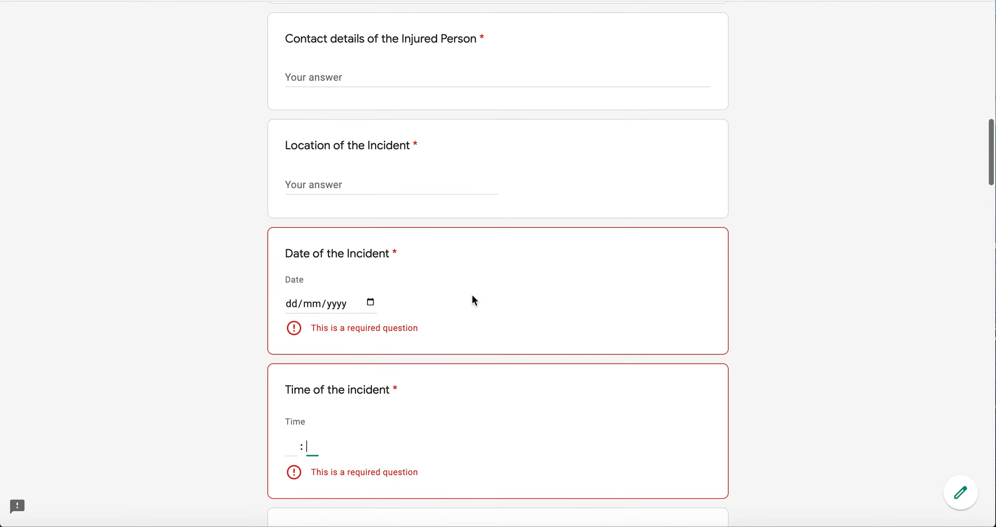
scroll(356, 114, "up", 10)
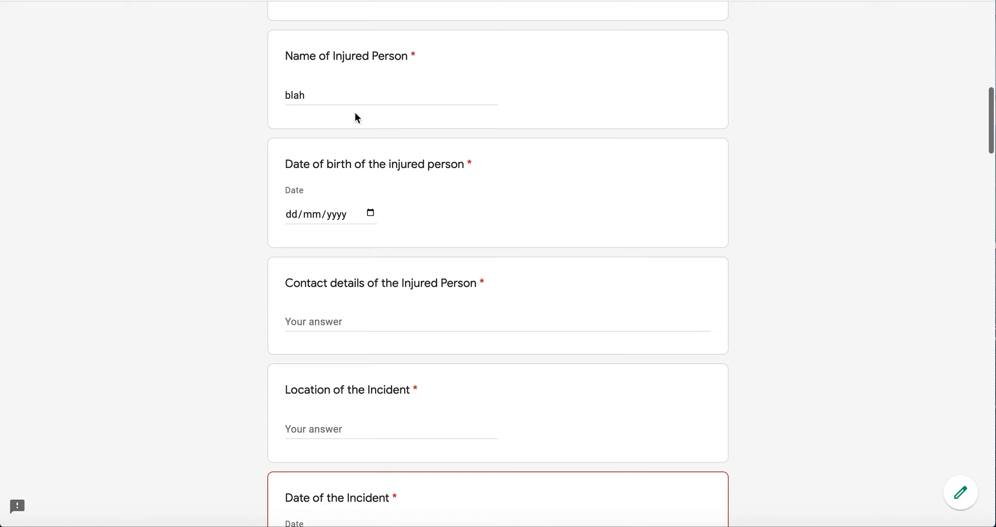
scroll(310, 233, "down", 3)
left_click(295, 217)
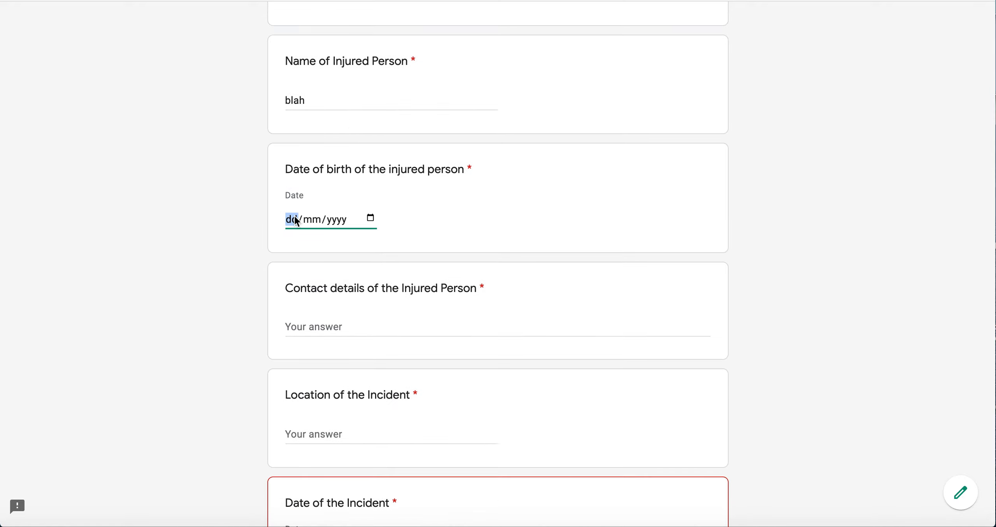
type("01/10/2020")
Enter "boah" as the Contact details of the Injured Person and "blah" as the Location of the Incident.
left_click(339, 318)
type("boa")
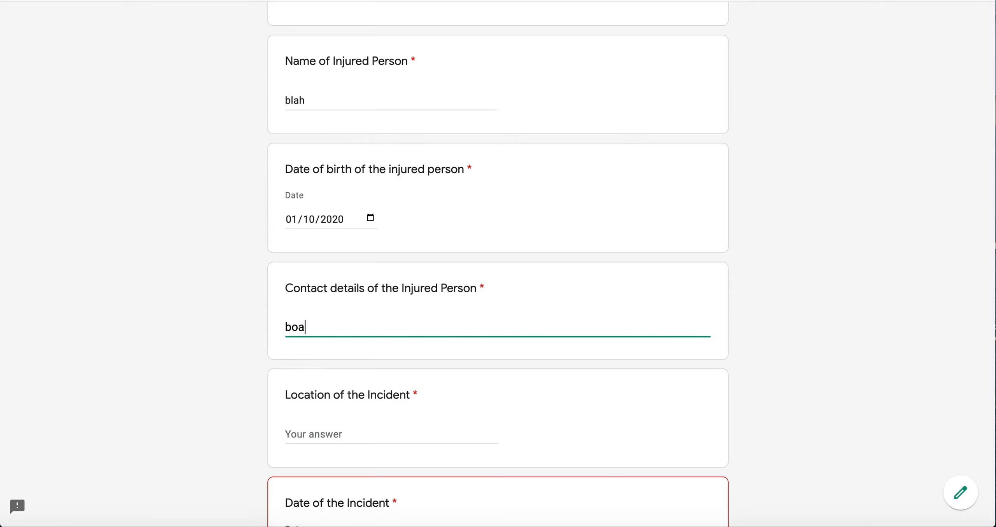
type("h")
left_click(369, 432)
type("blah")
Set the Date of the Incident to 01/10/2020 and the Time of the incident to 10:00.
scroll(324, 112, "down", 10)
scroll(324, 112, "up", 2)
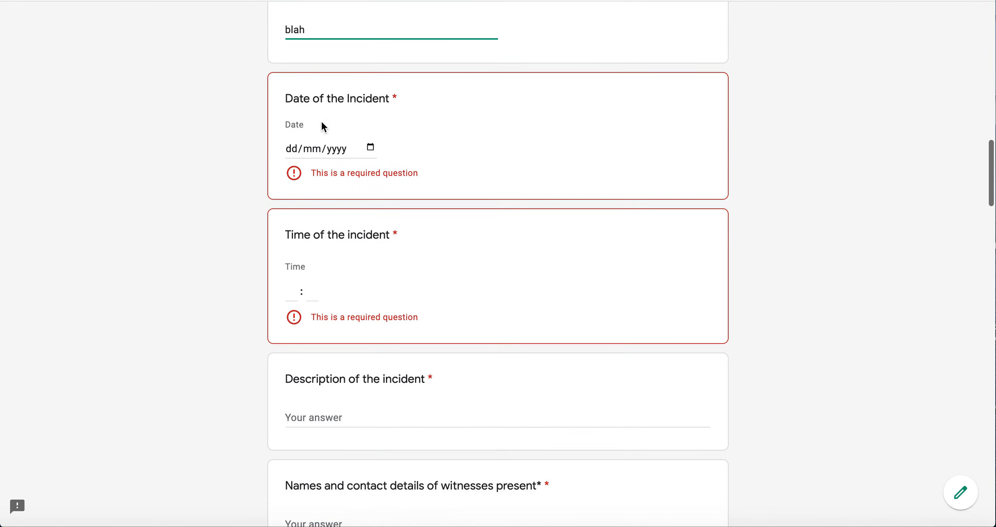
left_click(295, 147)
type("01")
key("Tab")
key("shift+Tab")
type("1020")
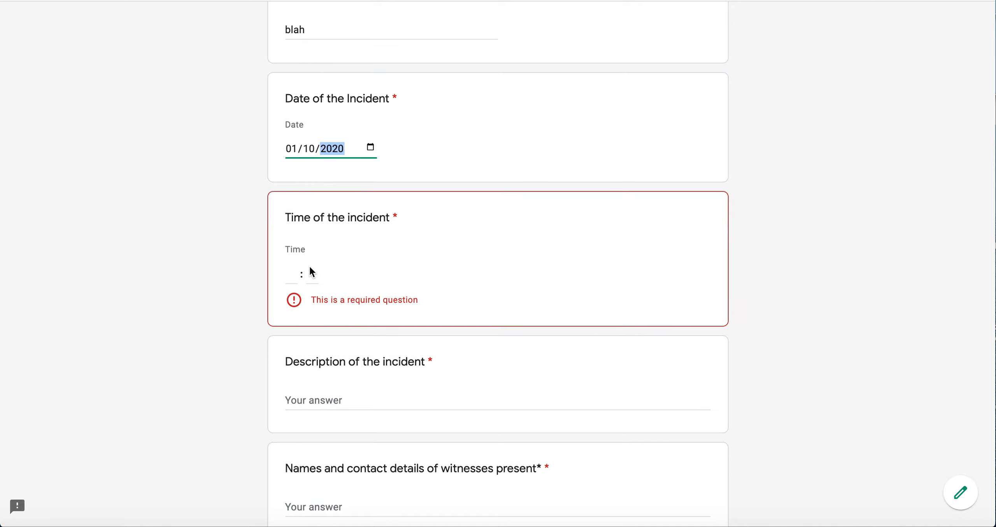
left_click(291, 274)
type("10 : ")
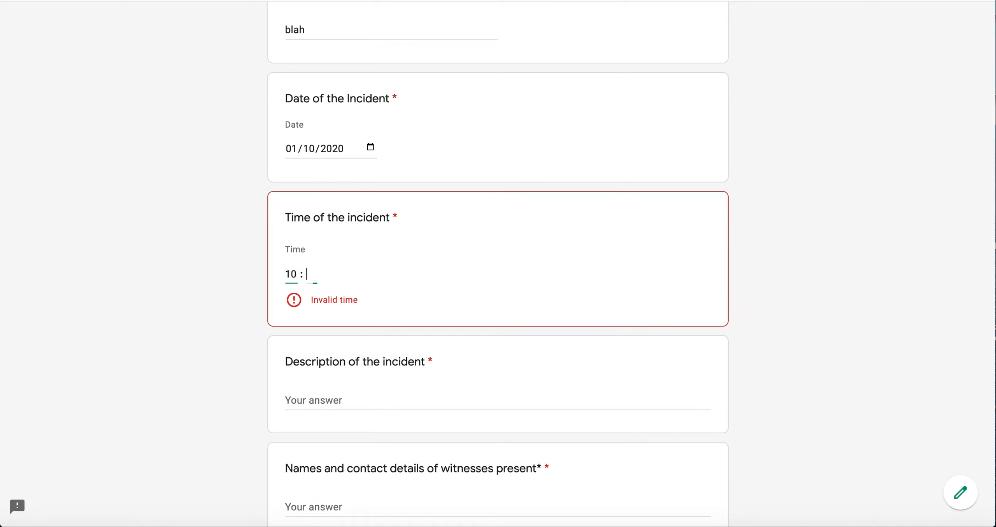
type("00")
Enter "blah" for both the Description of the incident and the Names and contact details of witnesses present.
scroll(314, 284, "down", 4)
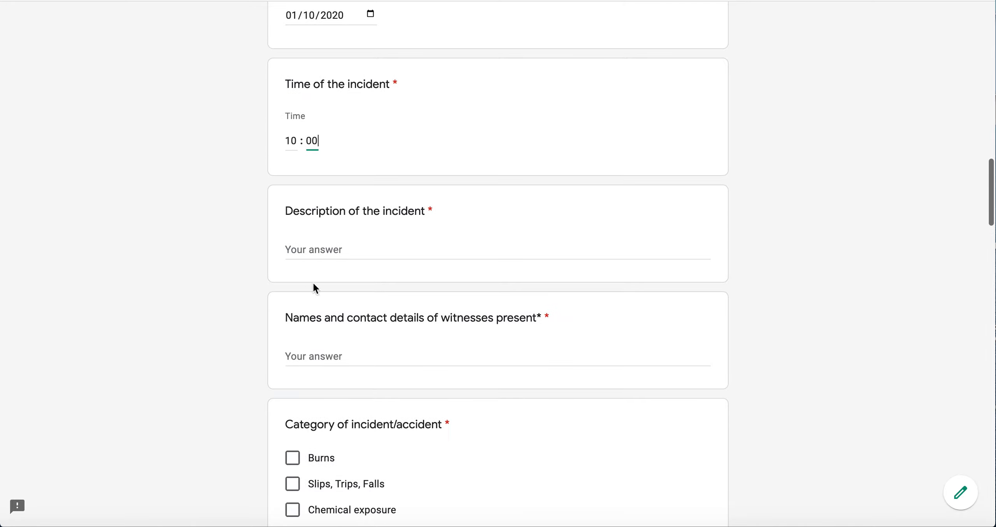
left_click(309, 249)
type("blah")
left_click(299, 344)
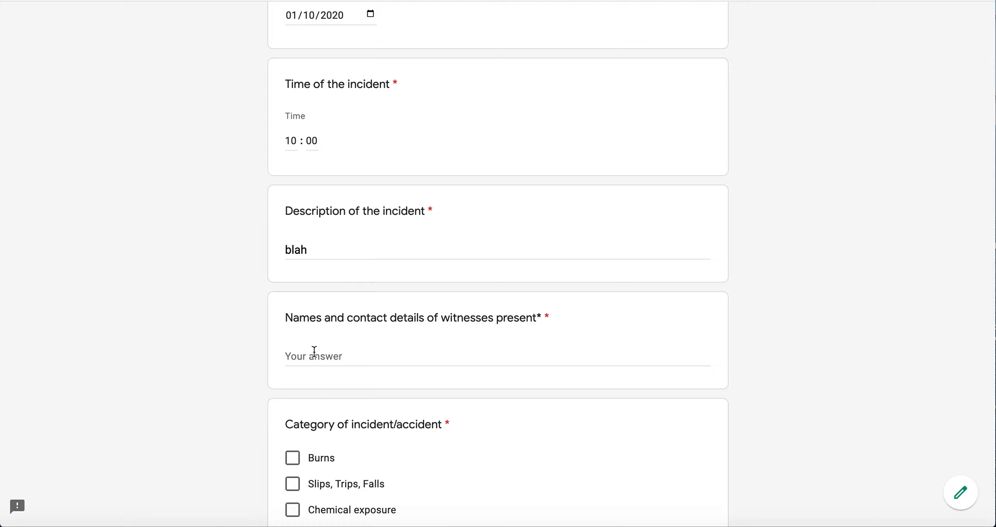
left_click(314, 352)
type("blah")
Choose Burns as the category of incident/accident and enter "n/a" for another type of incident.
scroll(296, 348, "down", 5)
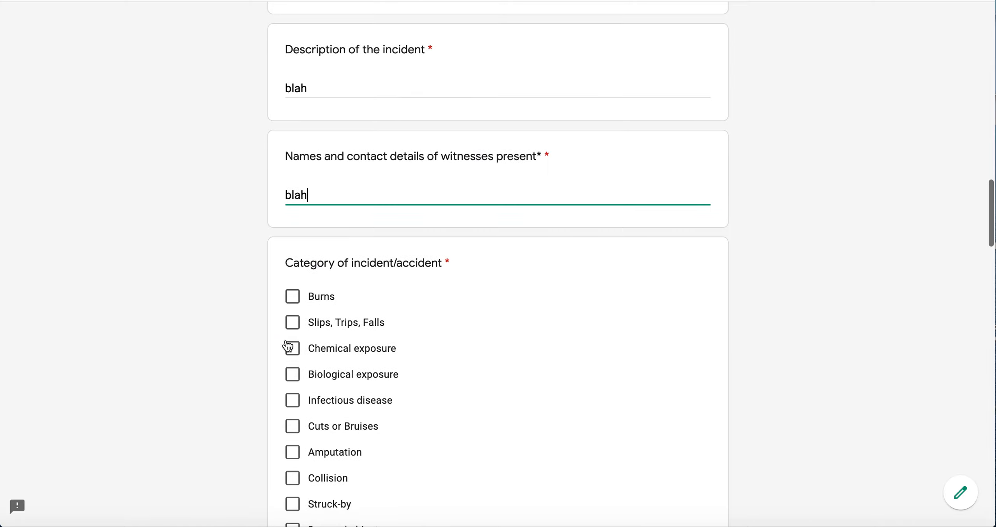
left_click(292, 296)
scroll(366, 348, "down", 15)
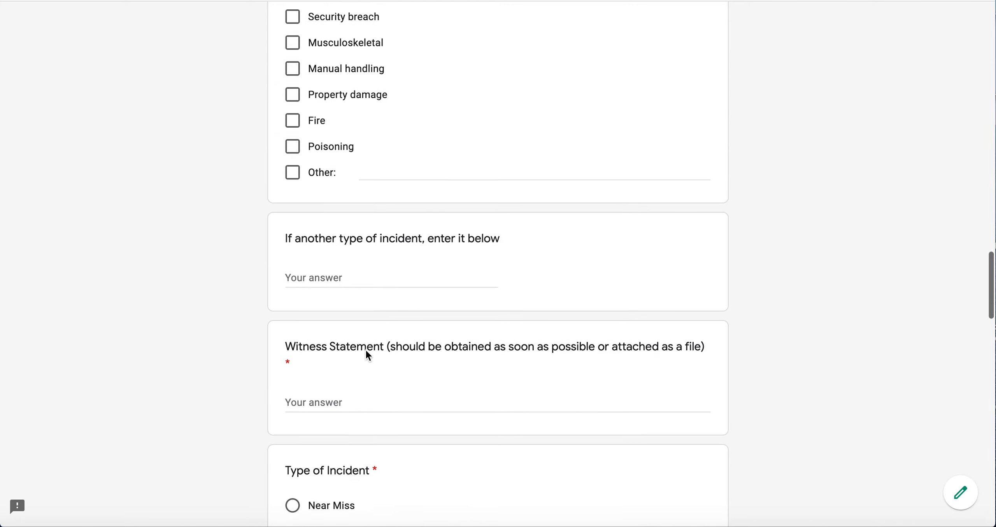
scroll(344, 307, "down", 3)
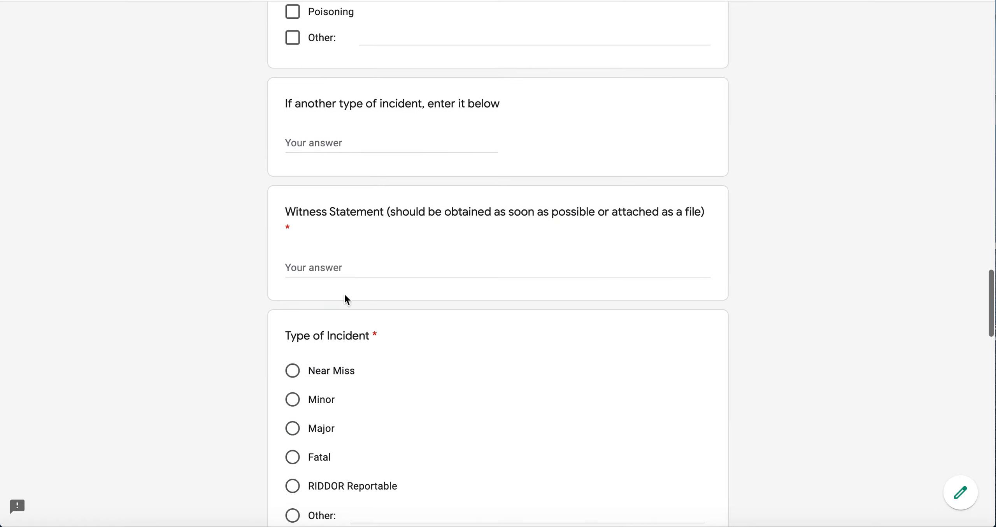
left_click(318, 139)
type("n/a")
Enter "N/a" as the Witness Statement and choose Minor as the Type of Incident.
left_click(324, 267)
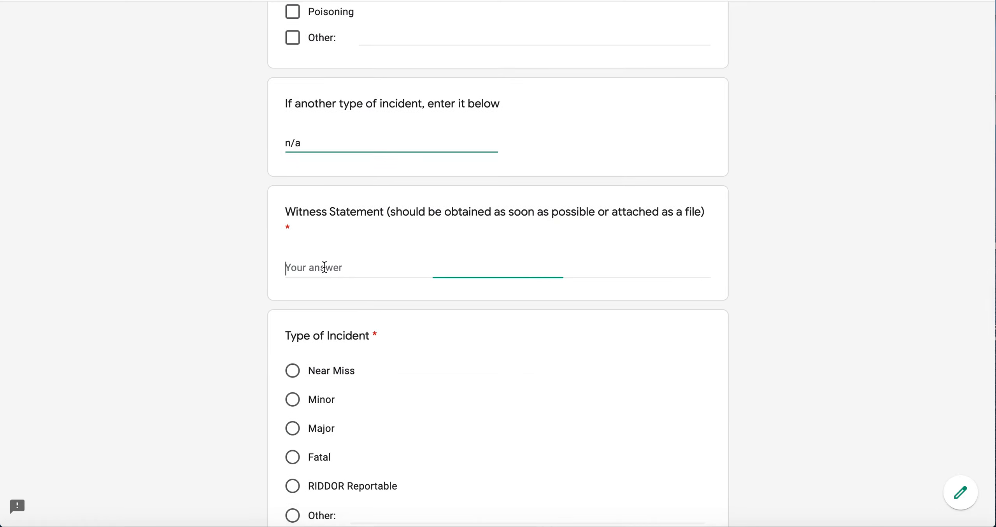
type("N/A")
key("BackSpace")
type("a")
scroll(498, 263, "down", 4)
left_click(292, 242)
Answer No to "Was first aid given?" and enter "n/a" for the details of first aid treatment.
scroll(504, 328, "down", 5)
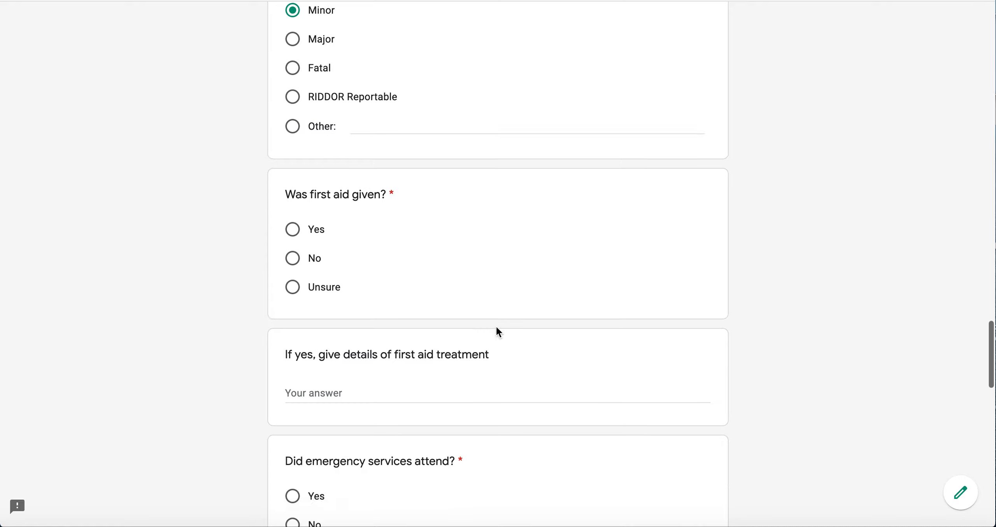
left_click(295, 261)
left_click(361, 384)
type("n/a")
scroll(311, 218, "down", 8)
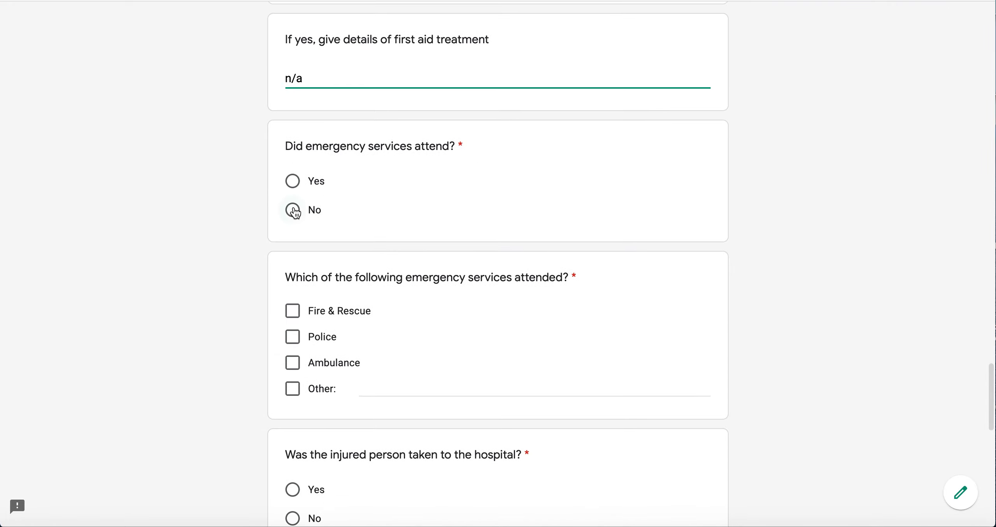
Answer No to "Did emergency services attend?" and enter "none" as the Other emergency service attended.
left_click(293, 211)
left_click(295, 391)
type("none")
Answer No to "Was the injured person taken to the hospital?" and enter "n/a" for the hospital details.
scroll(408, 203, "down", 5)
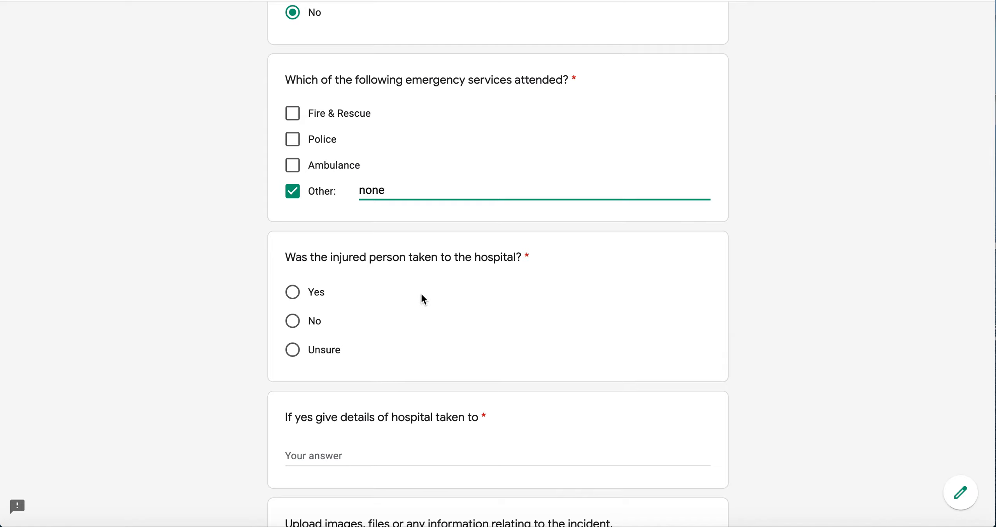
left_click(292, 322)
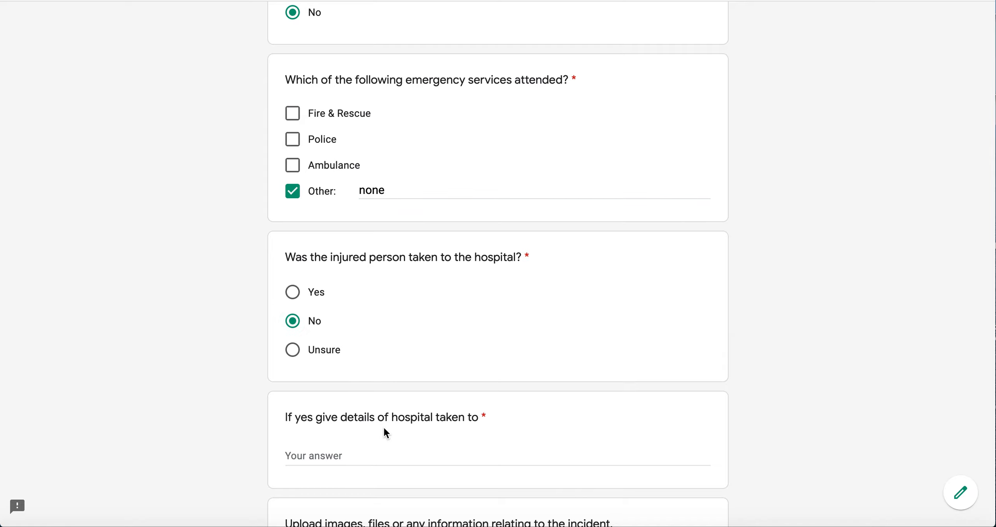
scroll(382, 424, "down", 2)
left_click(359, 376)
type("n/a")
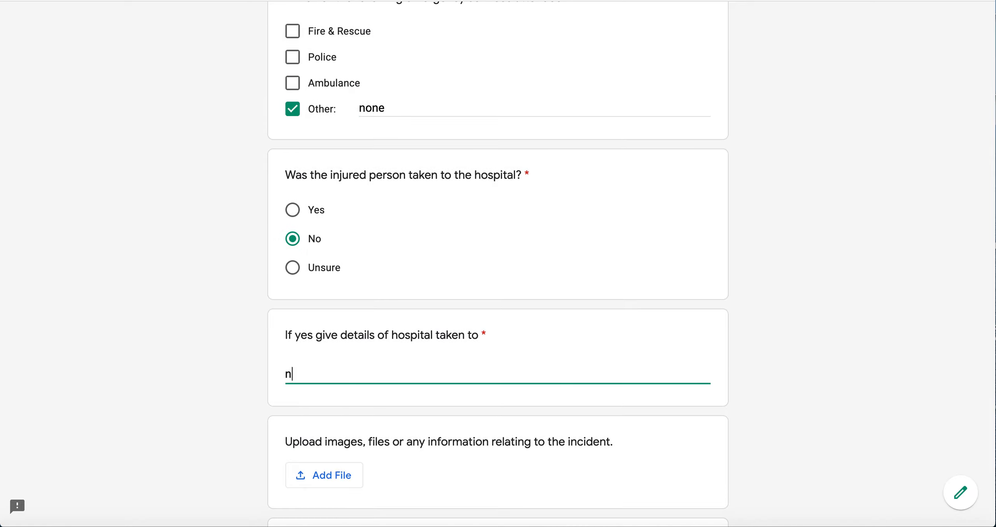
Enter "no" for "Were any other actions taken?", leaving the file upload and contact details blank.
scroll(359, 376, "down", 1)
scroll(359, 213, "down", 8)
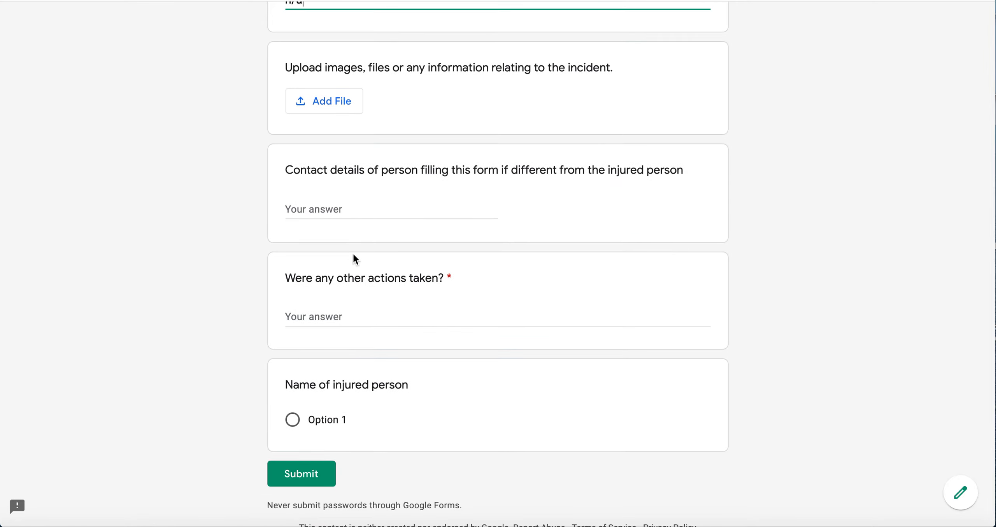
left_click(342, 313)
type("no")
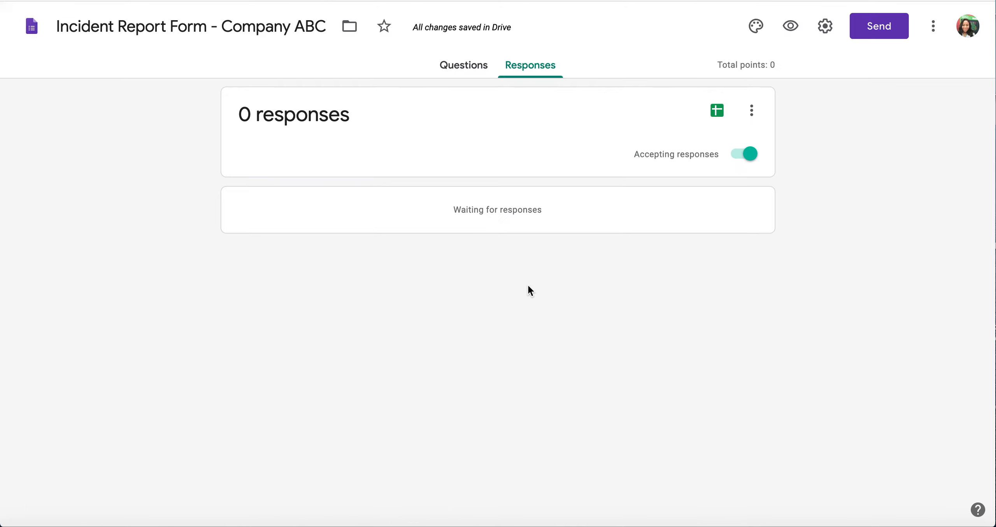
Return to the form editor's questions and delete the multiple-choice "Name of injured person" question at the end of the form.
left_click(458, 66)
scroll(551, 323, "down", 20)
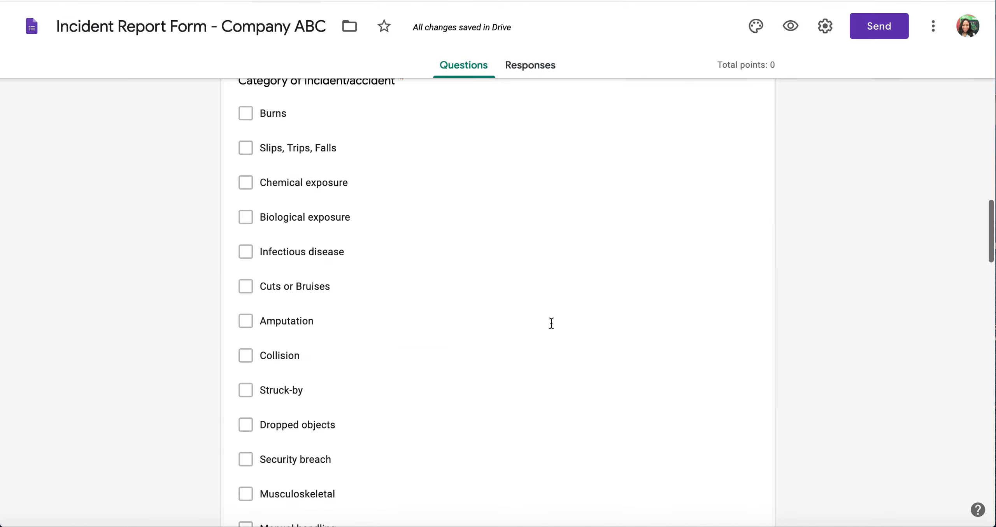
scroll(550, 328, "down", 10)
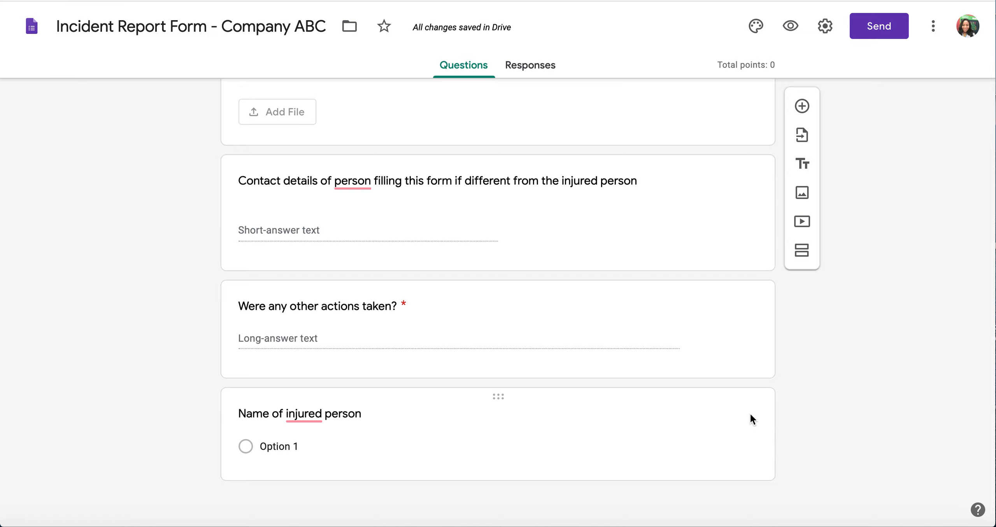
left_click(750, 415)
scroll(751, 479, "down", 3)
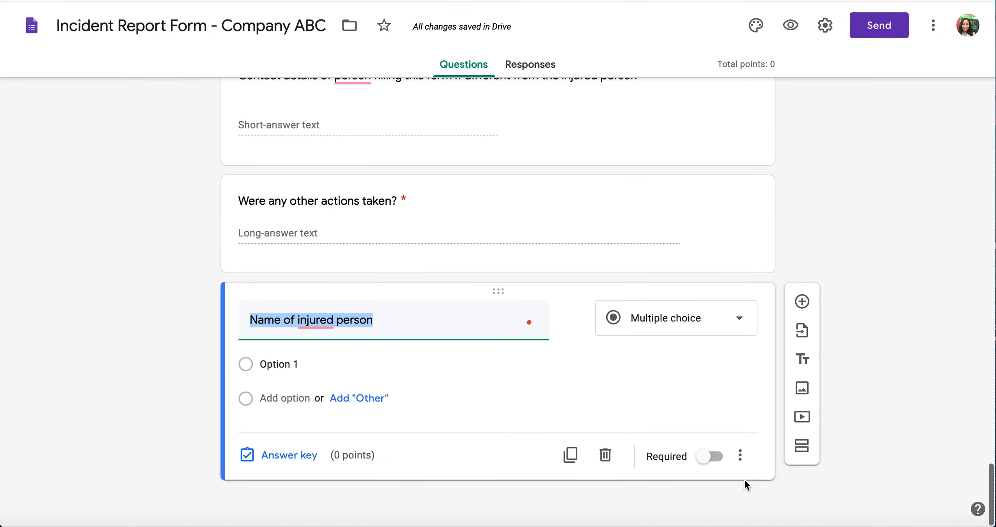
left_click(605, 459)
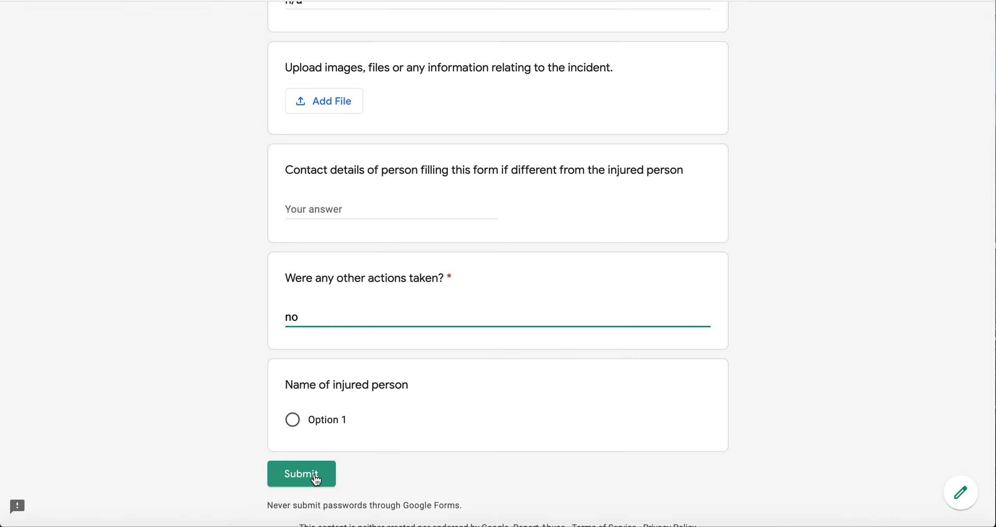
Submit the sample response, then open the form's response summary in the editor and dismiss the introductory tip.
left_click(315, 477)
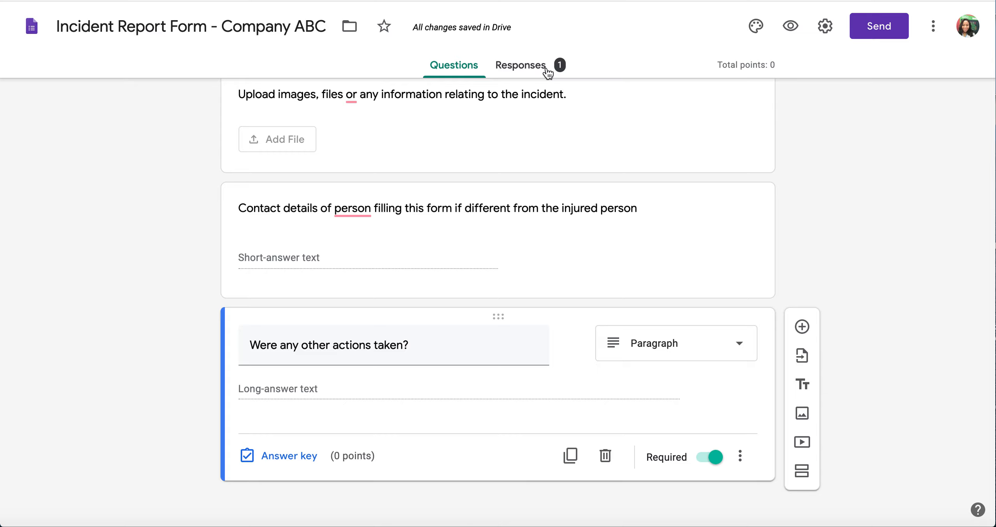
left_click(547, 70)
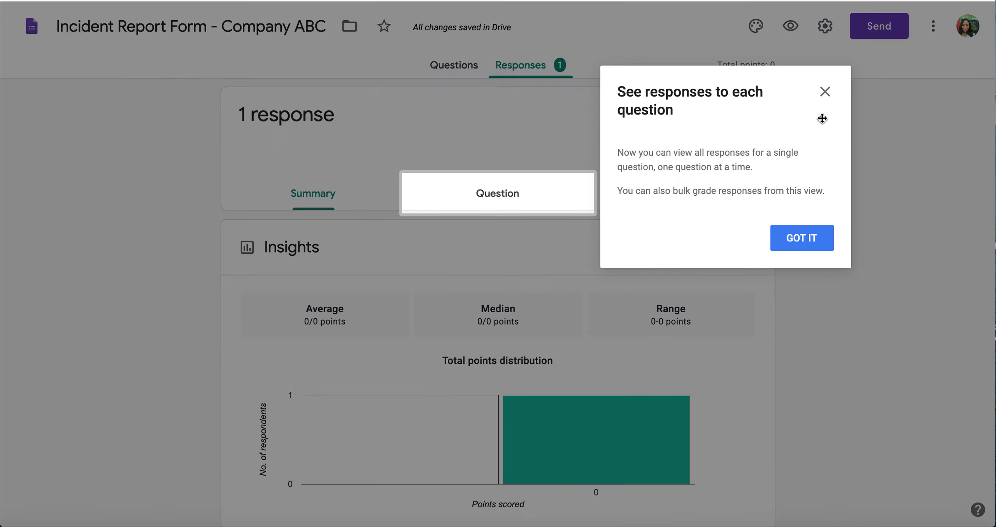
left_click(825, 92)
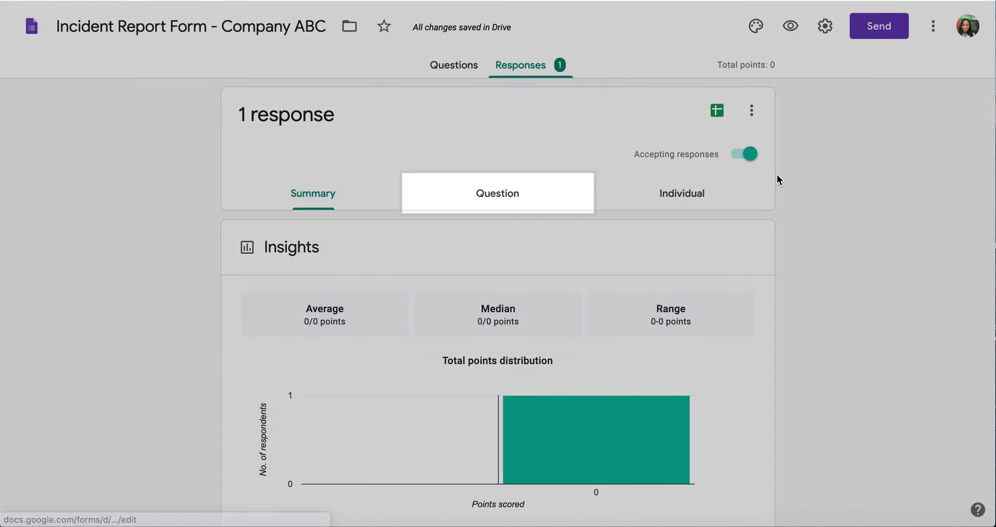
Examine the summary's Insights and the charts for "Are you the injured person?" and "Is the injured person one of the following?".
scroll(735, 294, "down", 1)
scroll(734, 292, "up", 1)
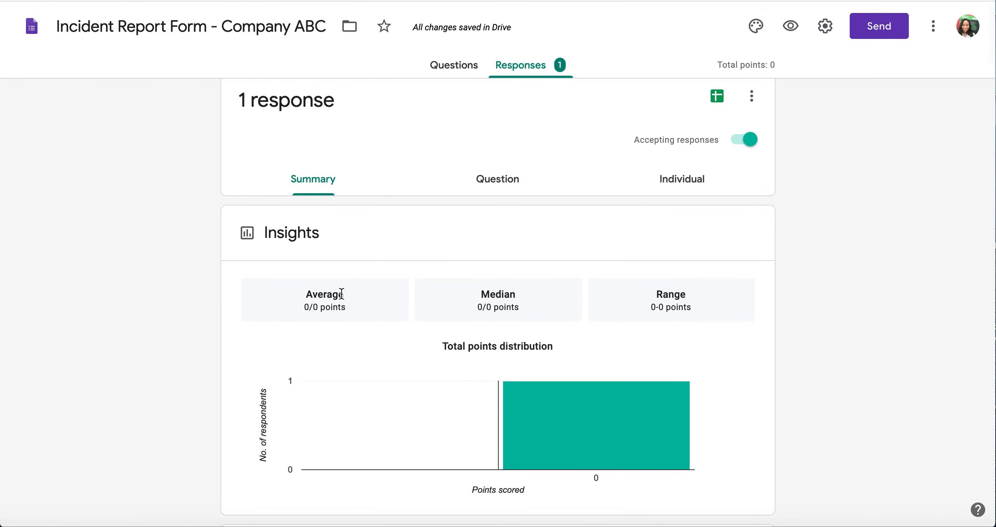
scroll(340, 293, "down", 2)
scroll(341, 298, "down", 2)
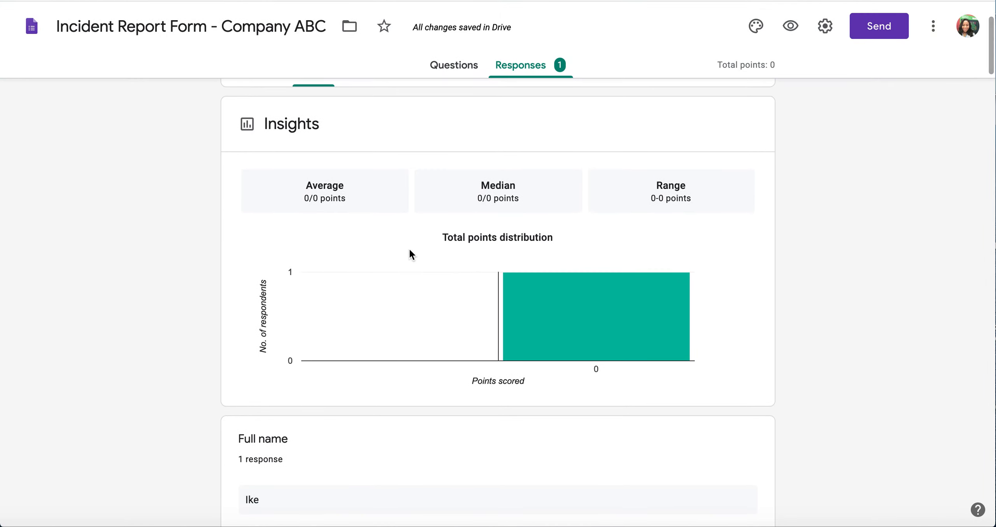
scroll(454, 340, "down", 12)
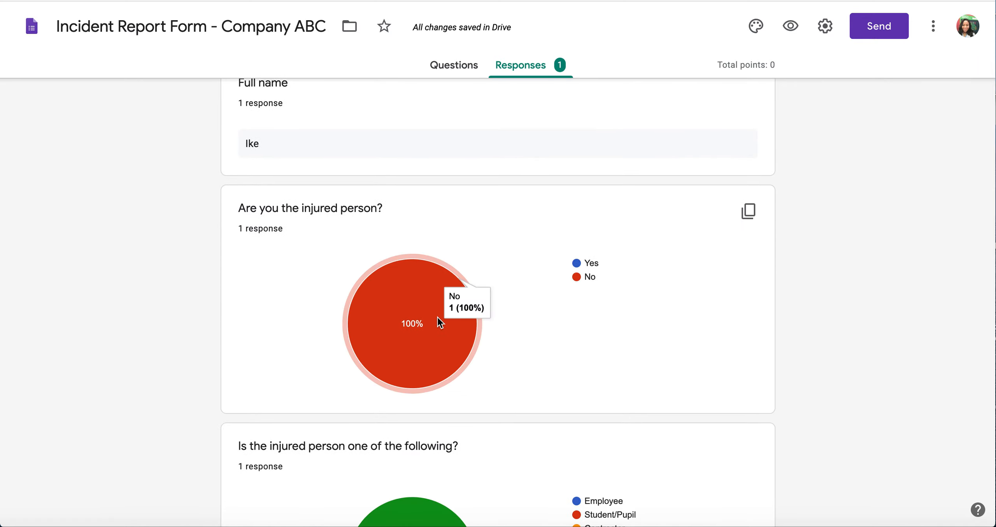
scroll(438, 323, "down", 5)
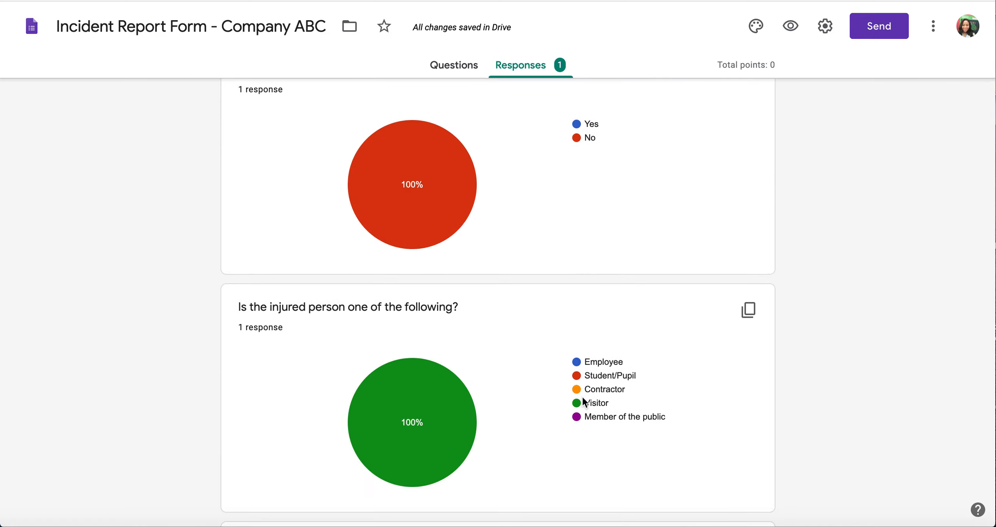
mouse_move(463, 408)
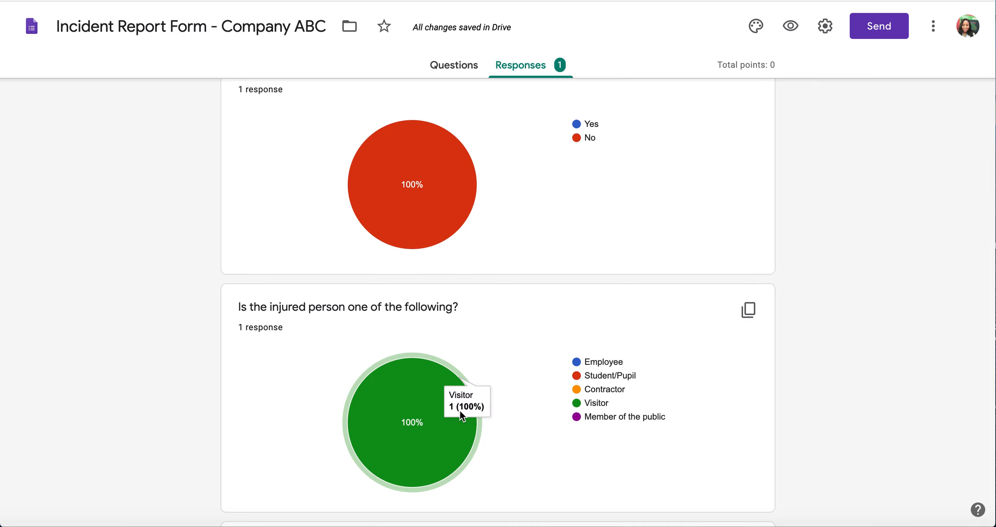
scroll(459, 410, "down", 3)
scroll(459, 410, "up", 1)
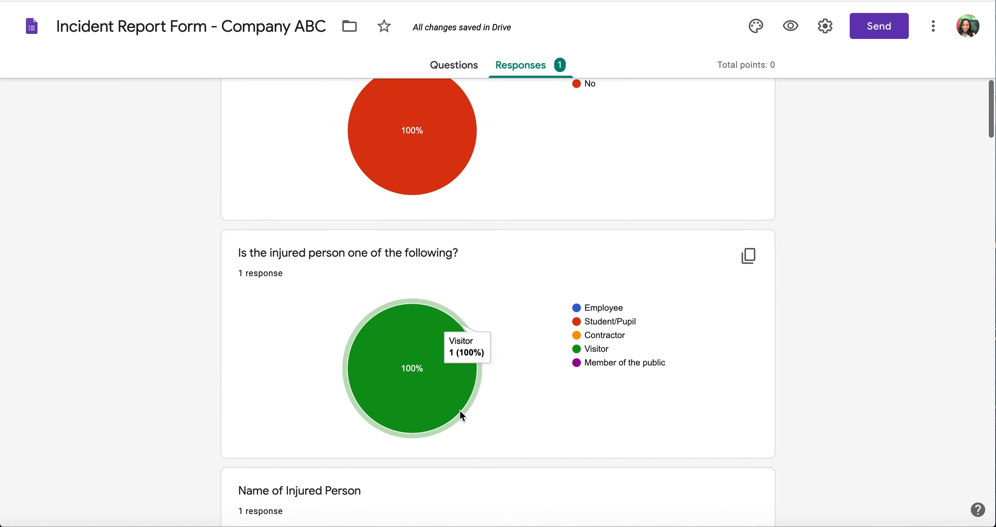
scroll(445, 329, "up", 2)
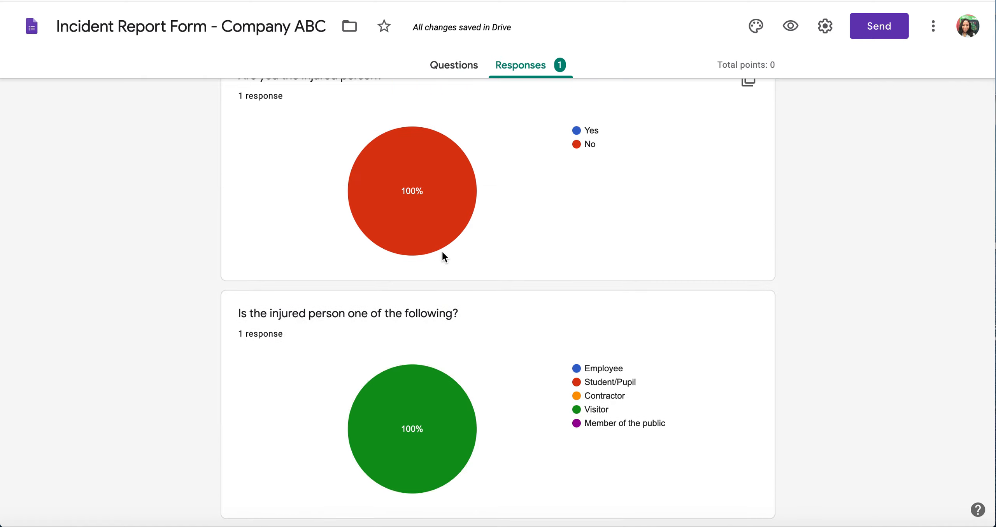
mouse_move(429, 211)
scroll(430, 212, "down", 1)
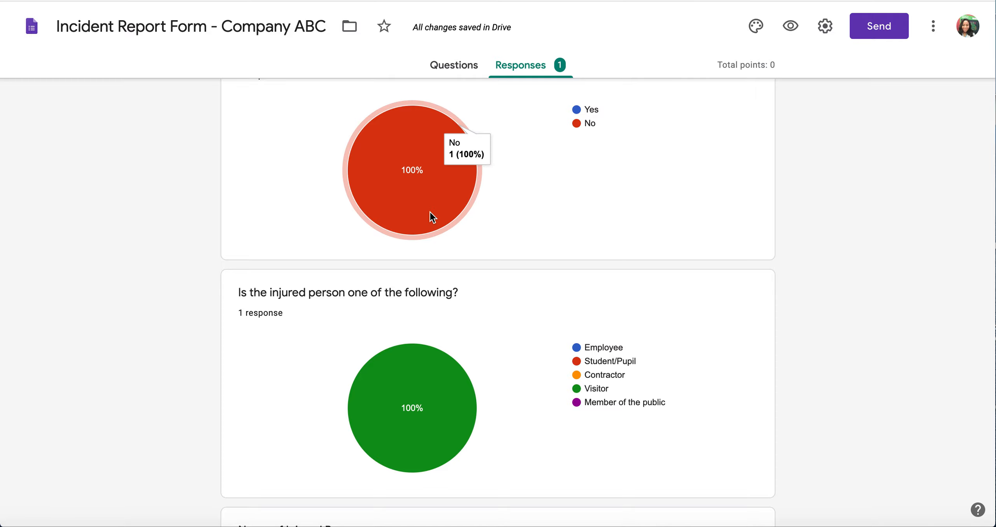
Review the summarized answers from Name of Injured Person through Category of incident/accident.
scroll(430, 212, "down", 8)
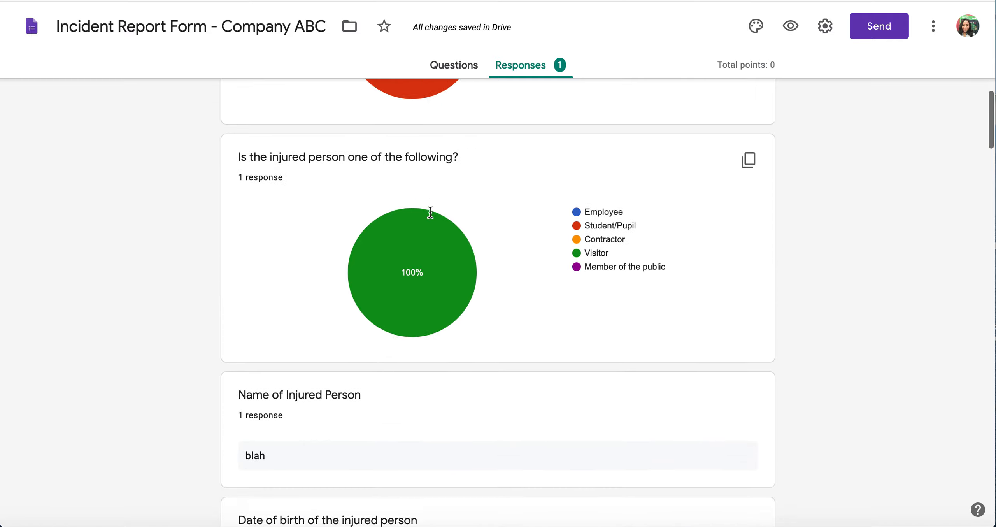
scroll(430, 213, "down", 6)
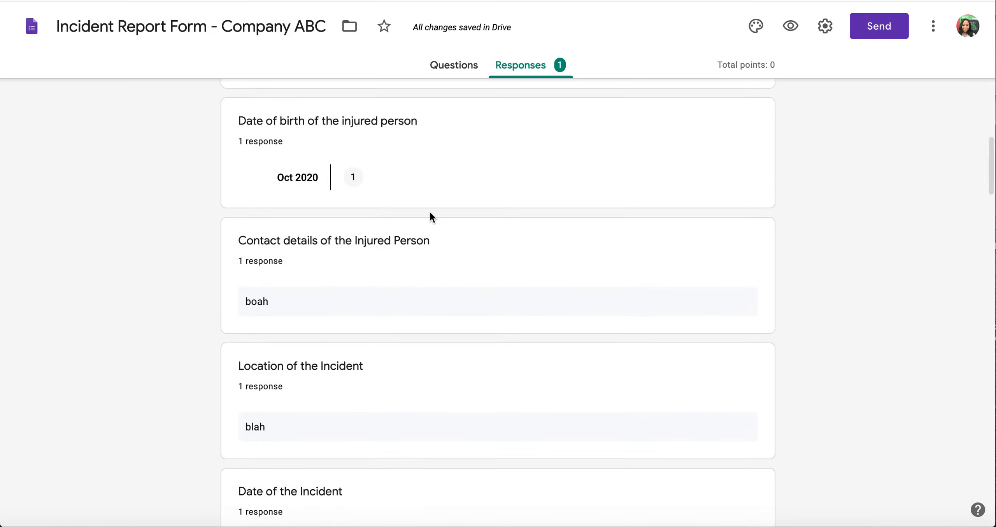
scroll(356, 230, "down", 8)
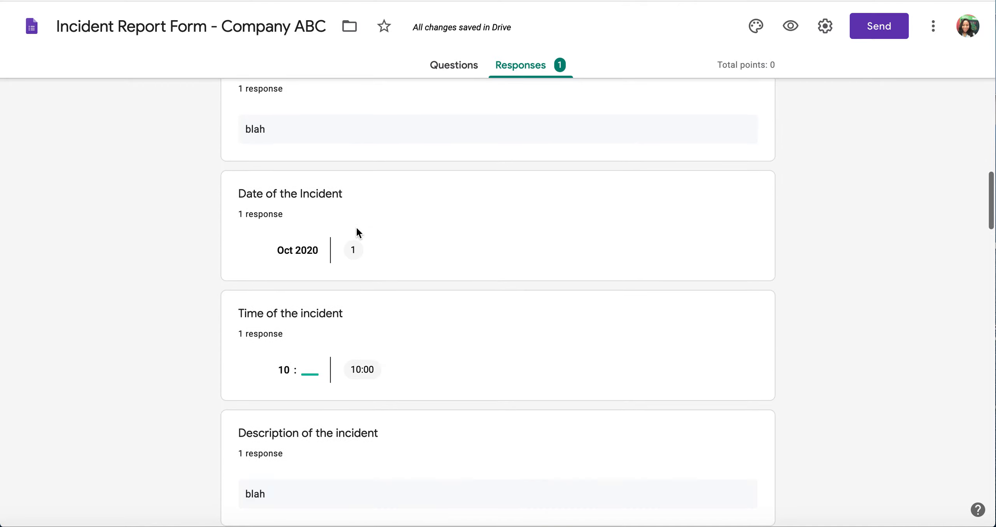
scroll(363, 321, "down", 6)
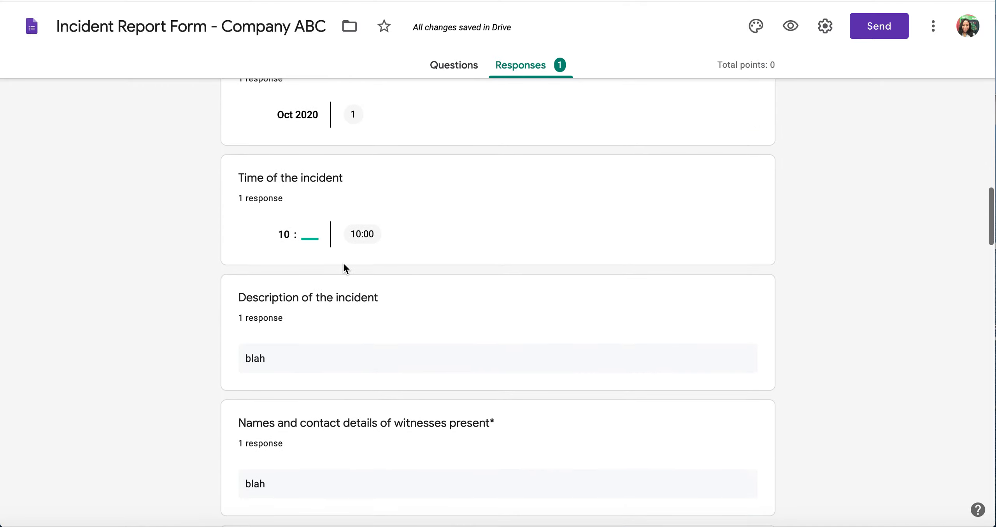
scroll(344, 269, "down", 7)
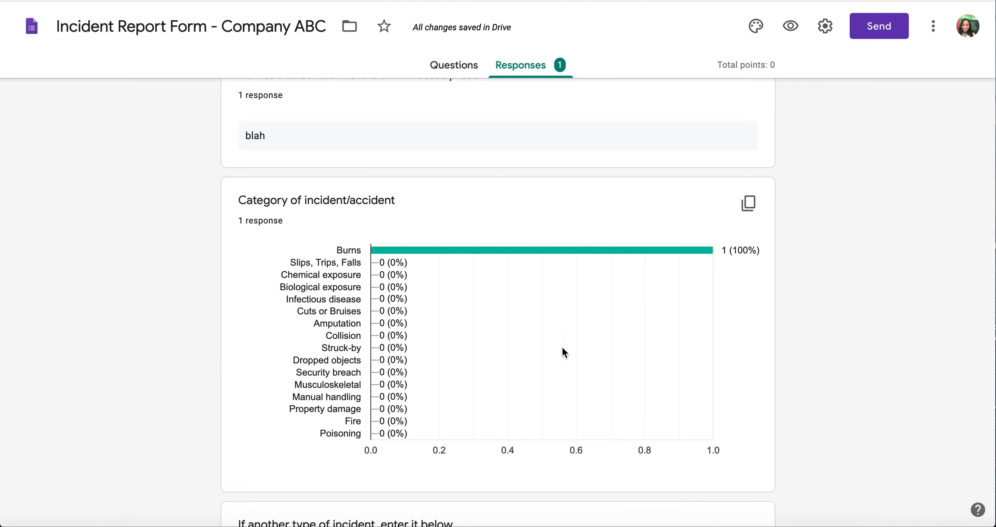
Examine the summarized answers on first aid, emergency services, hospital, uploaded files and other actions taken, and look back over the incident details.
scroll(563, 347, "down", 15)
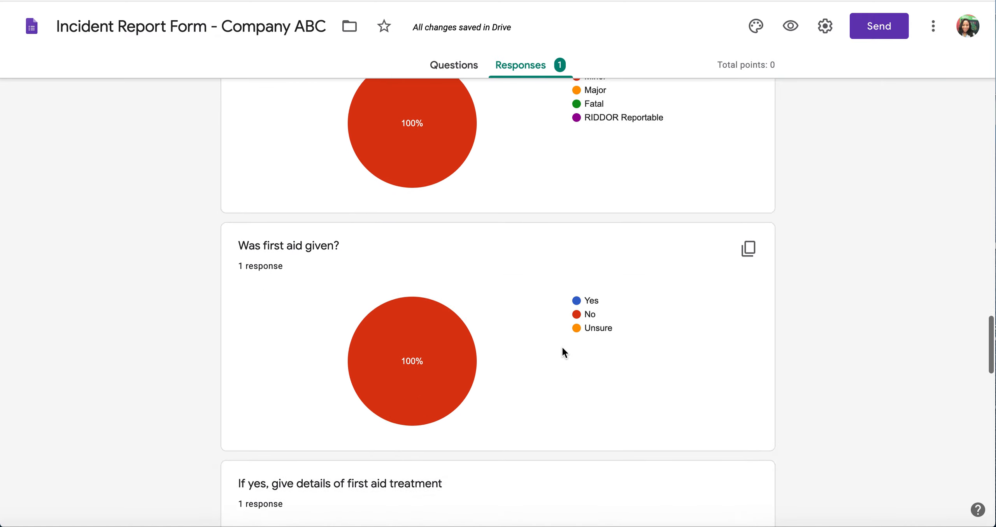
scroll(562, 347, "down", 11)
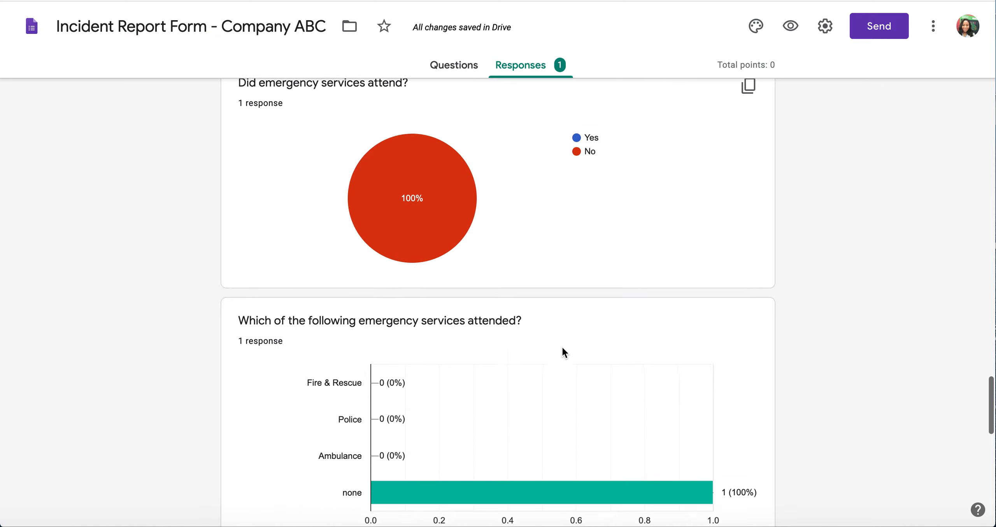
scroll(562, 348, "down", 1)
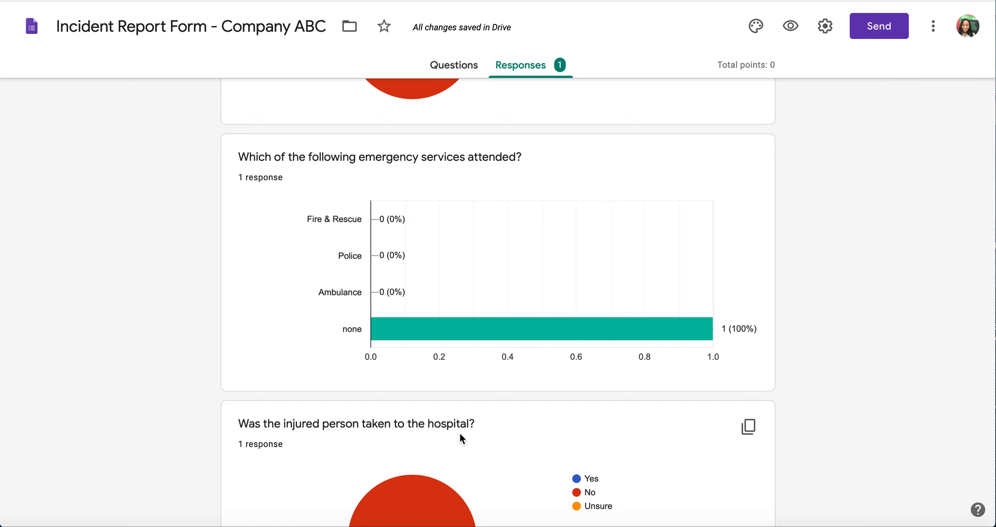
scroll(460, 433, "down", 5)
scroll(460, 434, "down", 8)
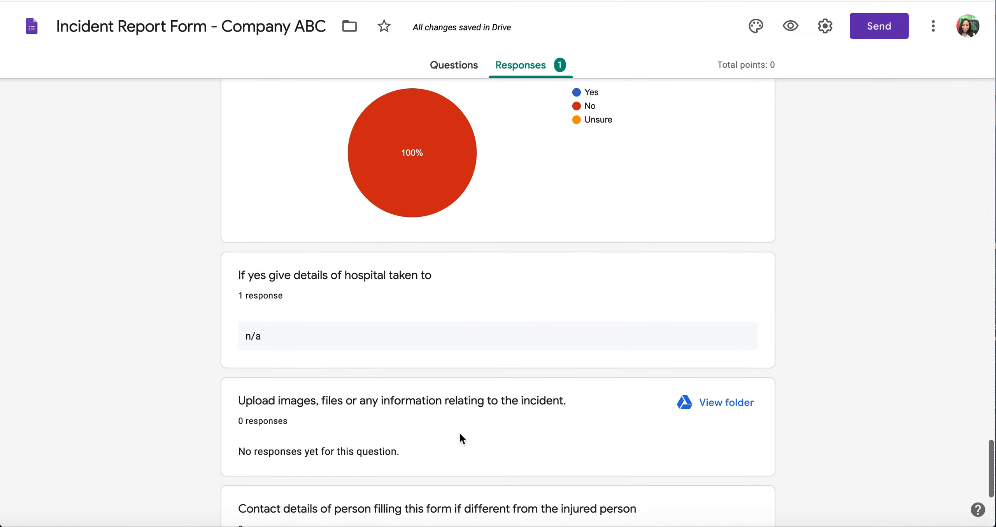
scroll(460, 434, "down", 4)
scroll(460, 434, "up", 5)
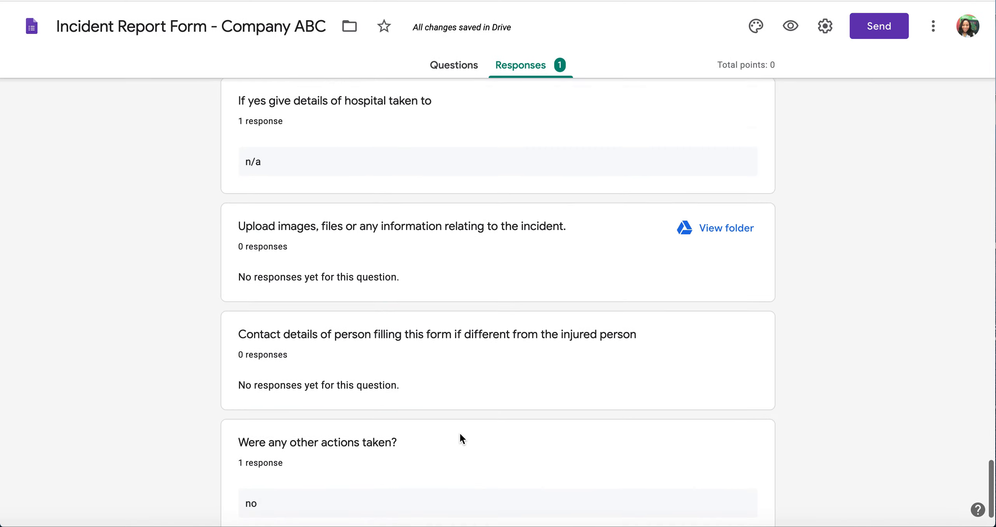
scroll(460, 438, "up", 15)
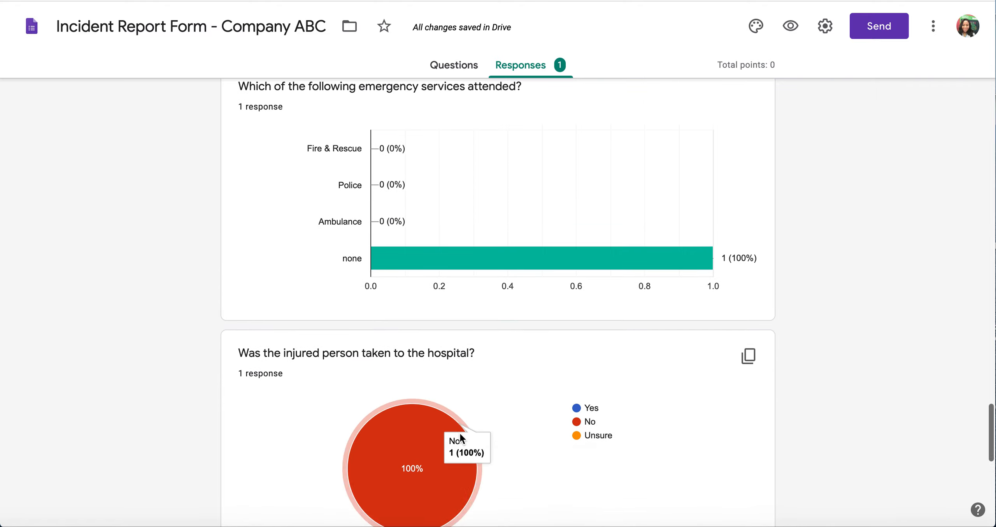
scroll(460, 434, "up", 10)
scroll(460, 434, "down", 20)
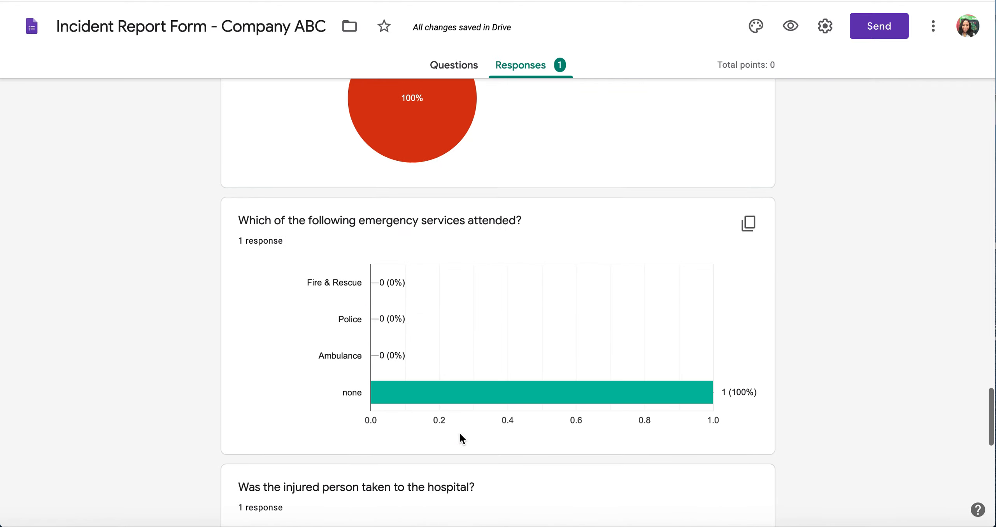
scroll(459, 432, "down", 4)
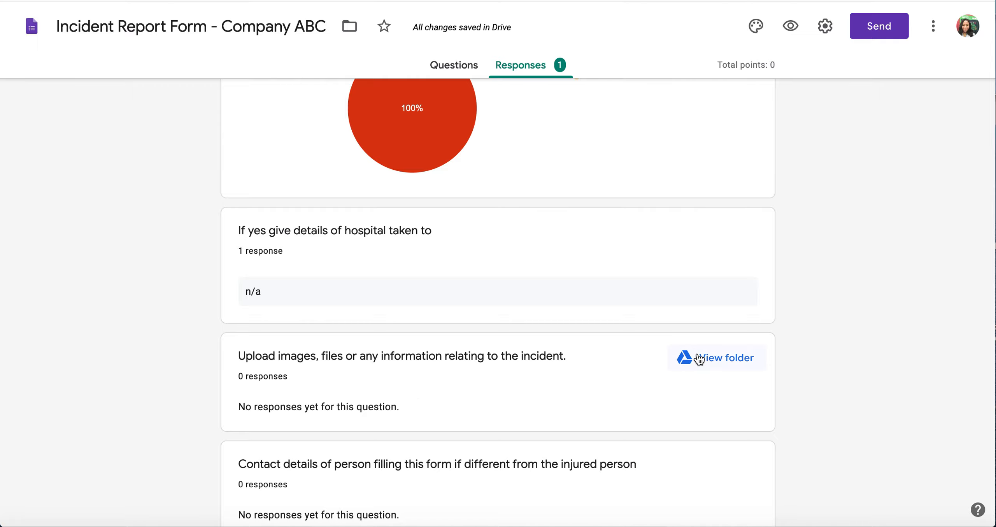
scroll(554, 335, "up", 3)
scroll(555, 337, "up", 20)
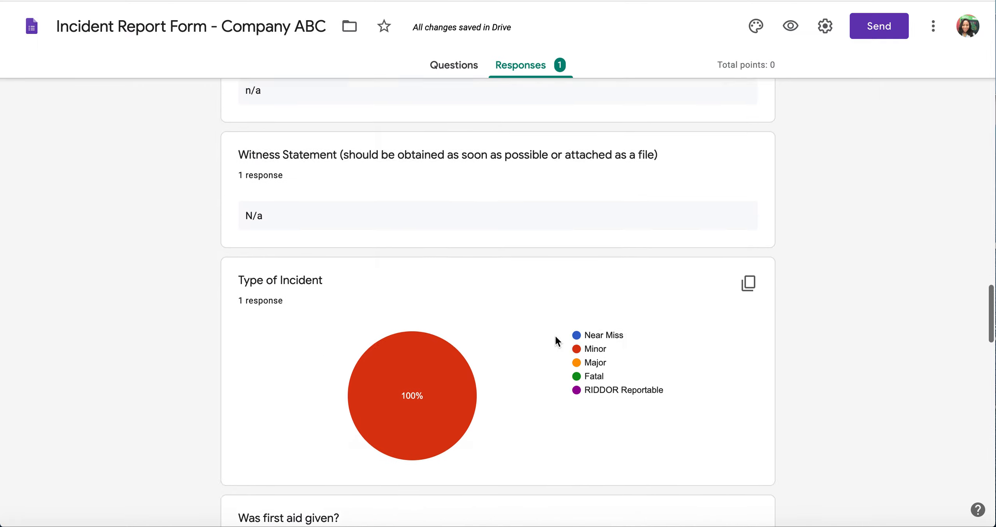
scroll(555, 336, "up", 7)
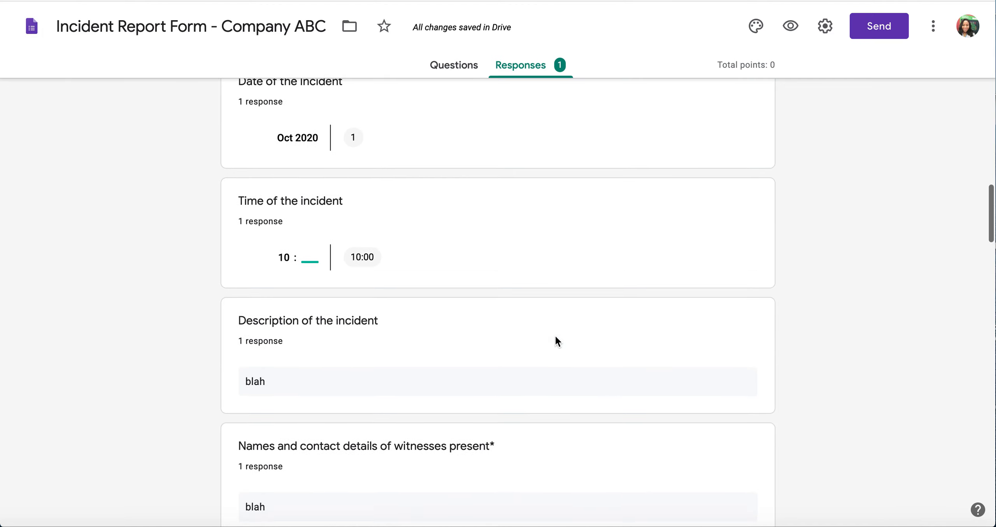
Review the summarized answers from Category of incident/accident back up to the Insights section.
scroll(555, 337, "down", 11)
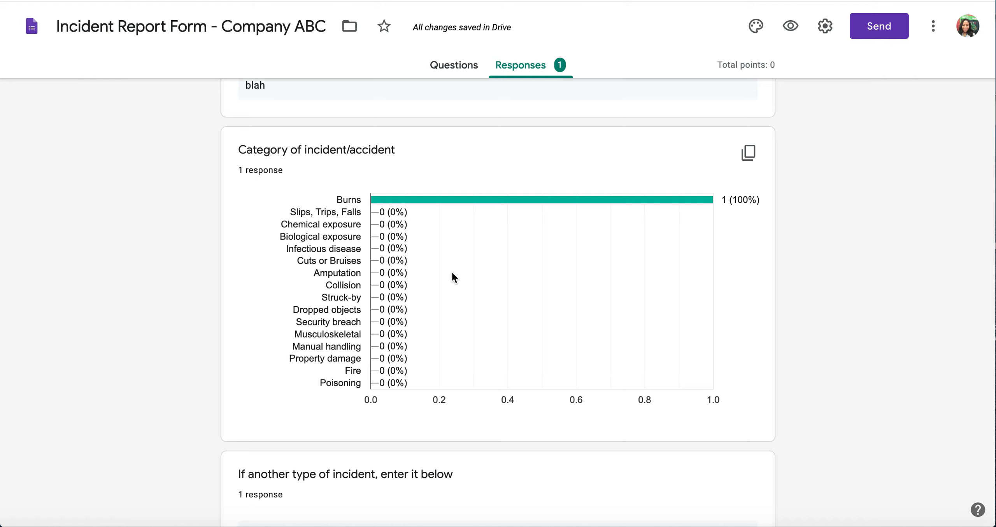
scroll(452, 273, "up", 4)
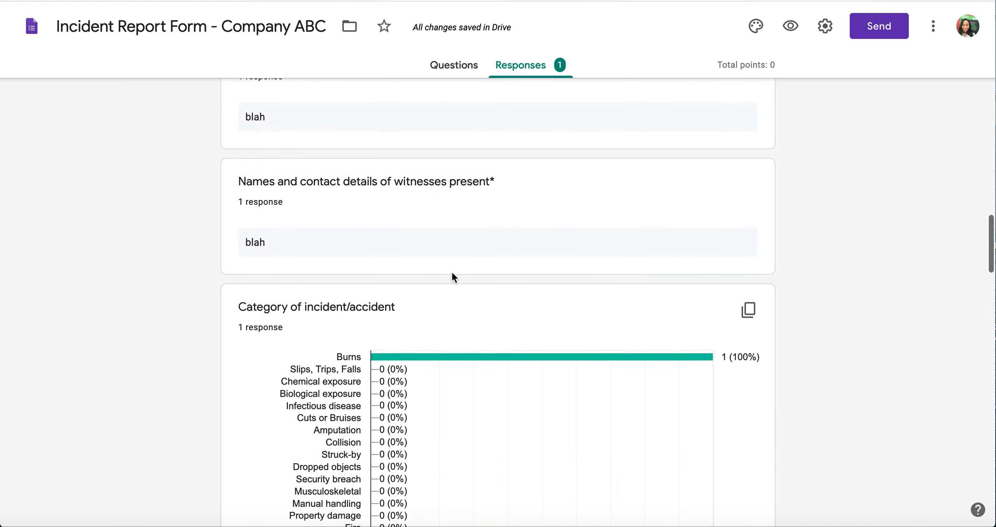
scroll(452, 273, "up", 13)
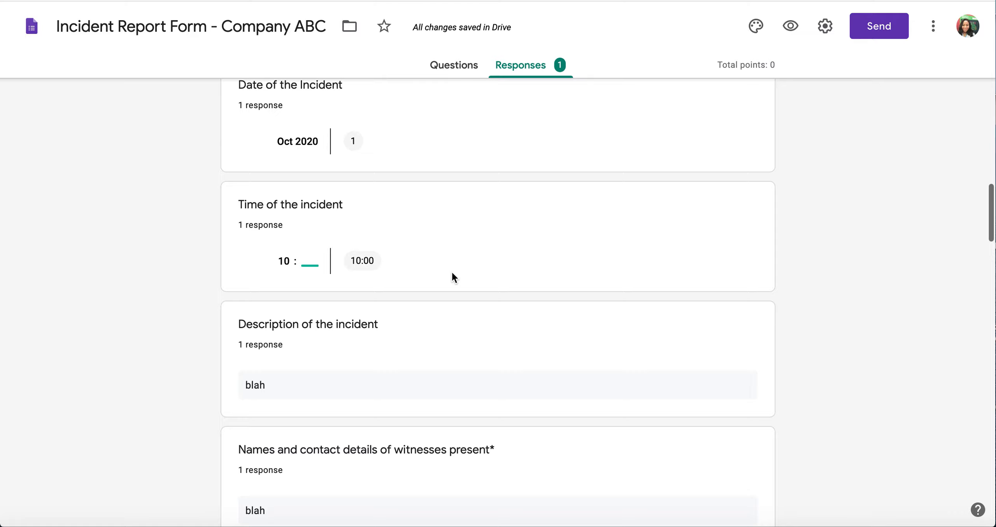
scroll(451, 270, "up", 19)
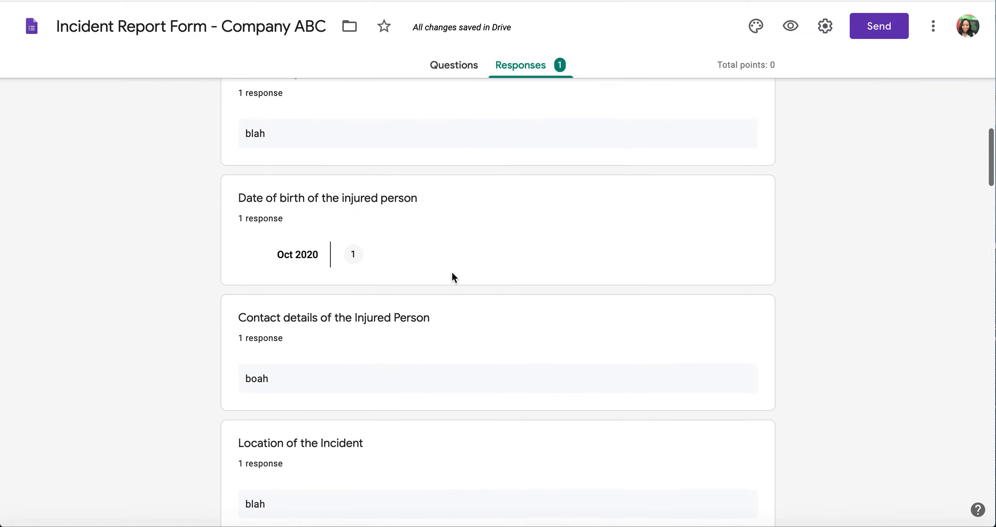
scroll(451, 271, "up", 10)
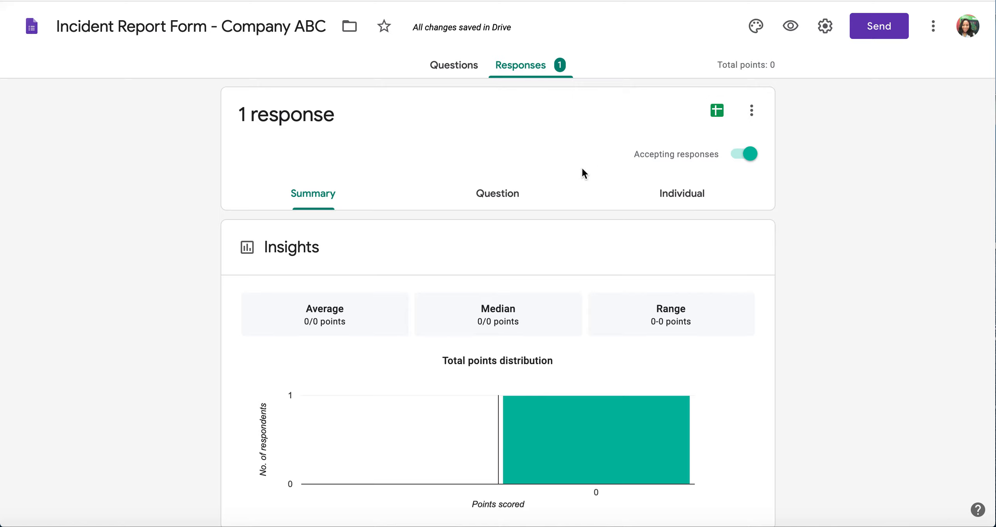
View the submitted response individually and look over its opening section and first answers.
left_click(690, 199)
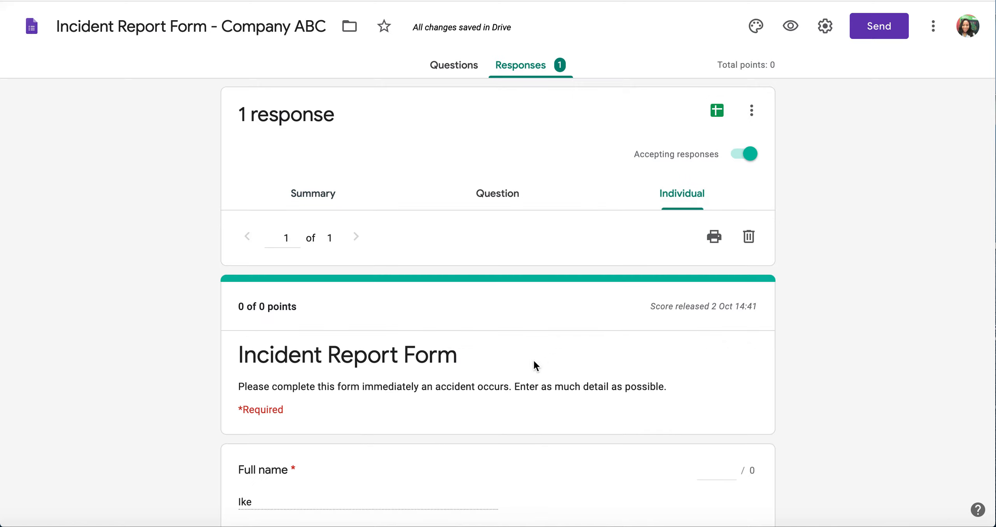
scroll(531, 365, "down", 10)
scroll(531, 367, "up", 10)
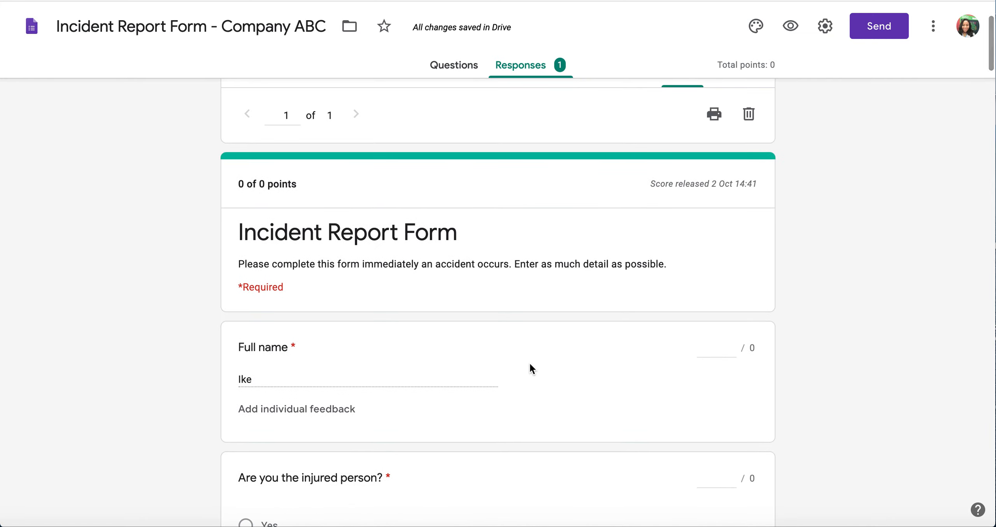
scroll(529, 362, "up", 2)
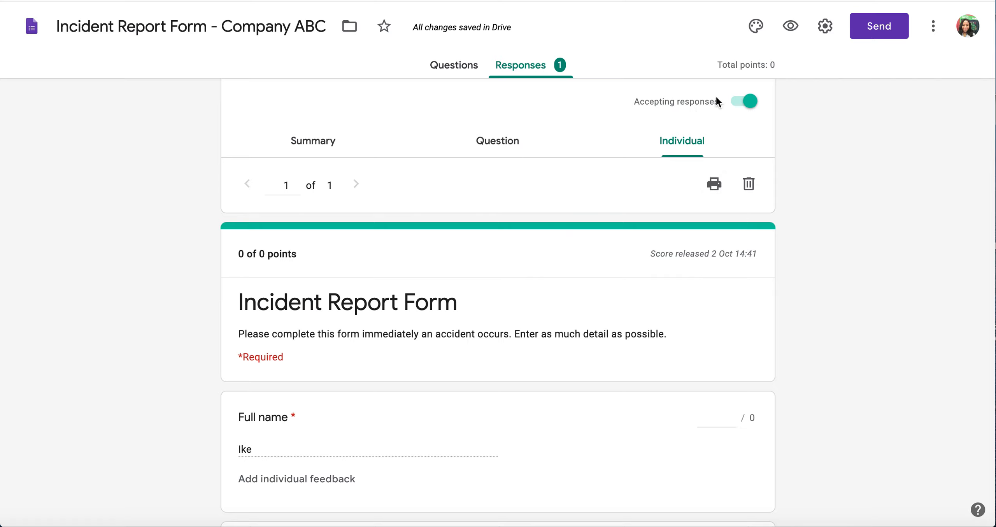
Return to the response summary and create a new spreadsheet with the suggested name as the response destination.
left_click(325, 154)
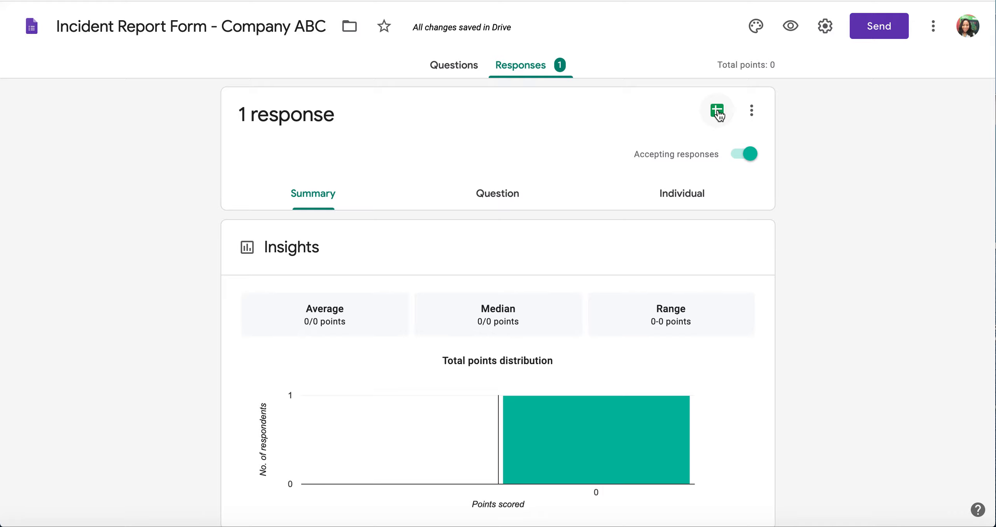
left_click(717, 111)
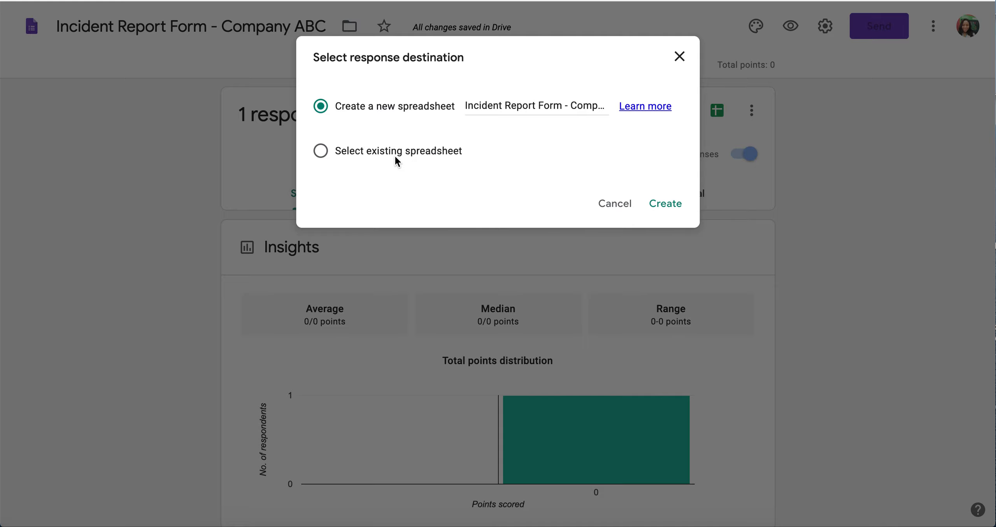
left_click(542, 102)
left_click(661, 204)
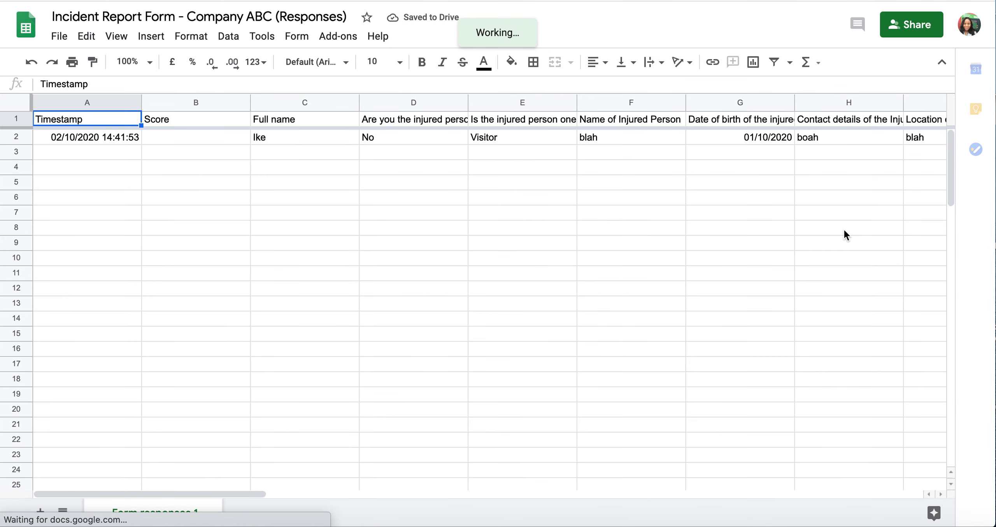
Examine the response spreadsheet's columns from Timestamp through "Were any other actions taken?" and the heading "Is the injured person one of the following?".
scroll(844, 233, "right", 15)
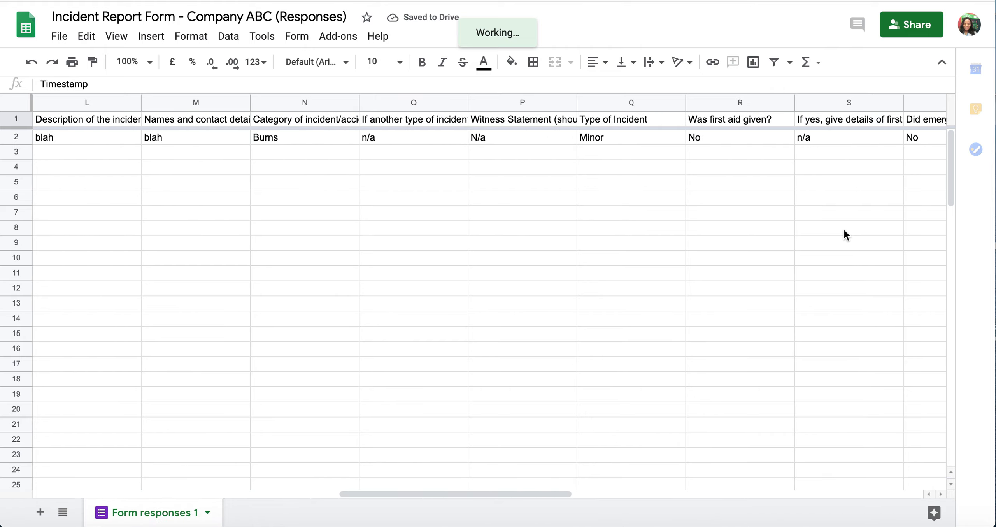
scroll(843, 233, "right", 15)
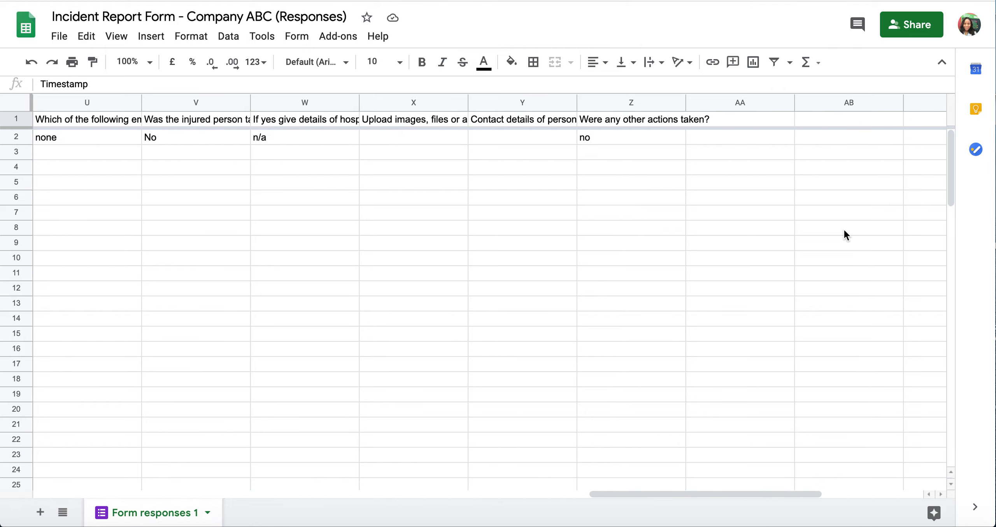
scroll(843, 228, "left", 12)
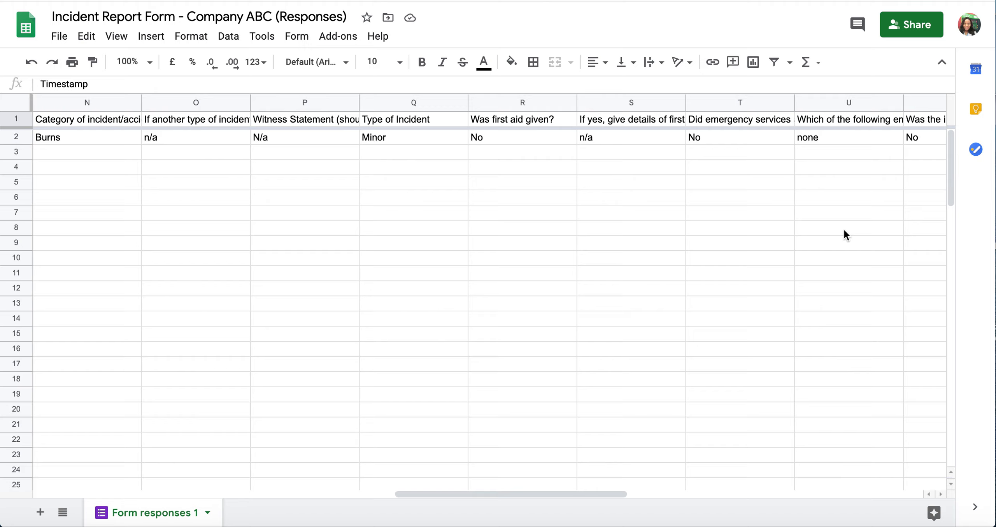
scroll(843, 229, "left", 15)
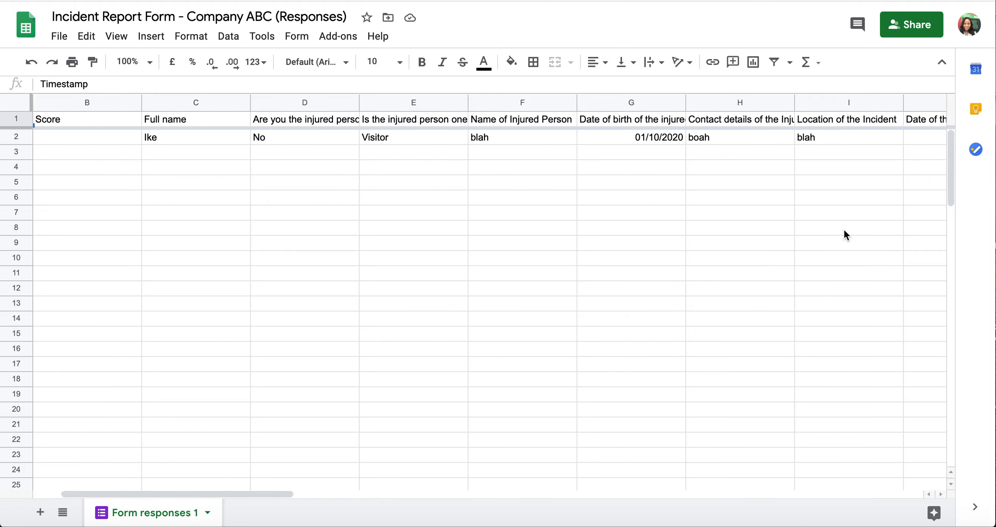
scroll(843, 228, "left", 2)
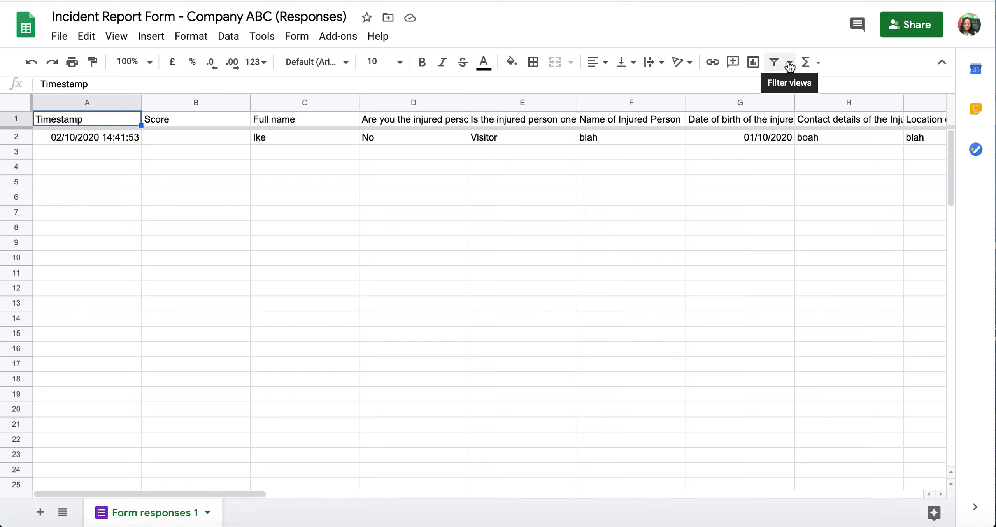
left_click(516, 120)
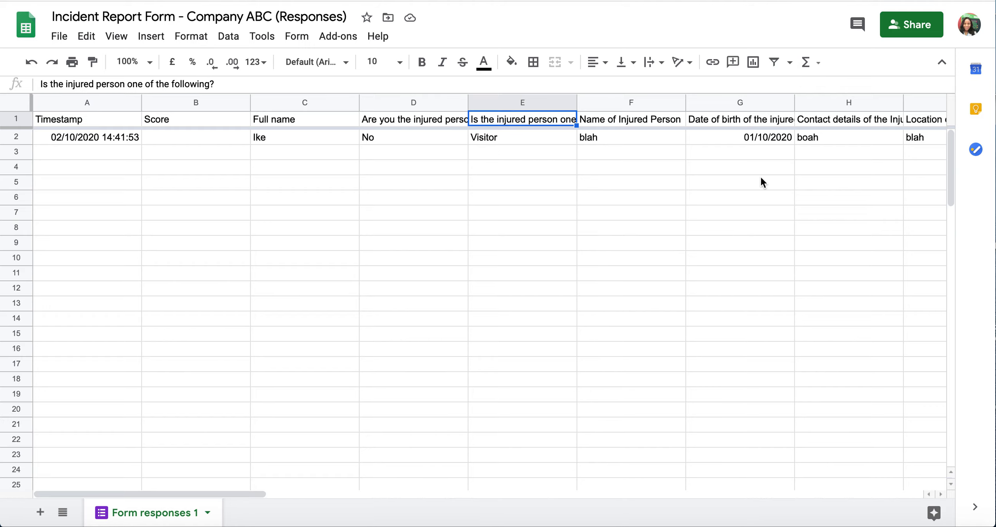
scroll(761, 178, "right", 3)
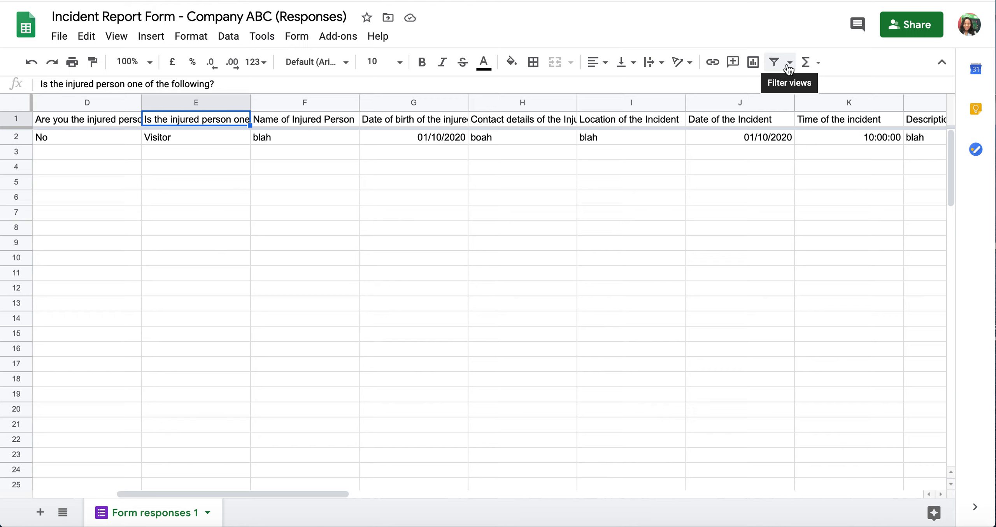
scroll(187, 235, "left", 5)
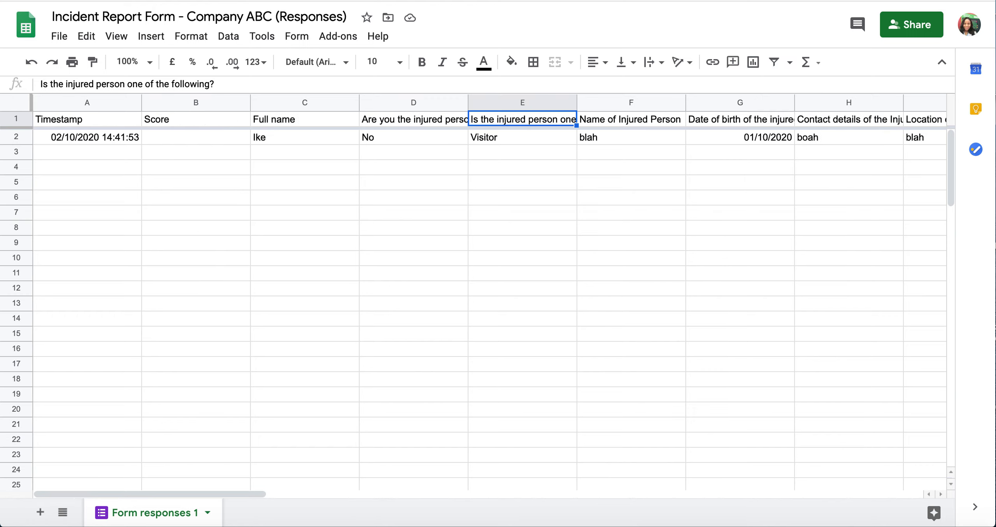
Switch back to the form's questions and add a title and description block after "Were any other actions taken?".
key("ctrl+shift+Tab")
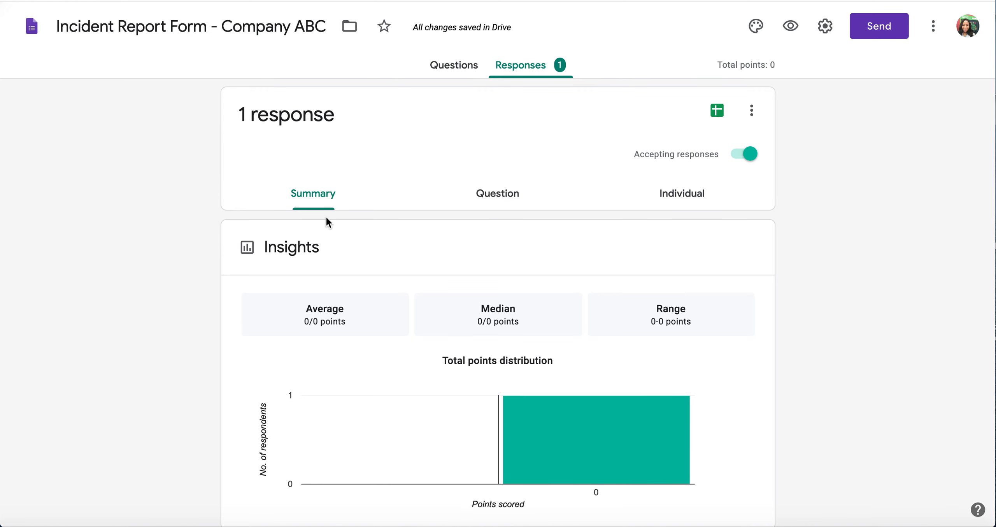
left_click(446, 70)
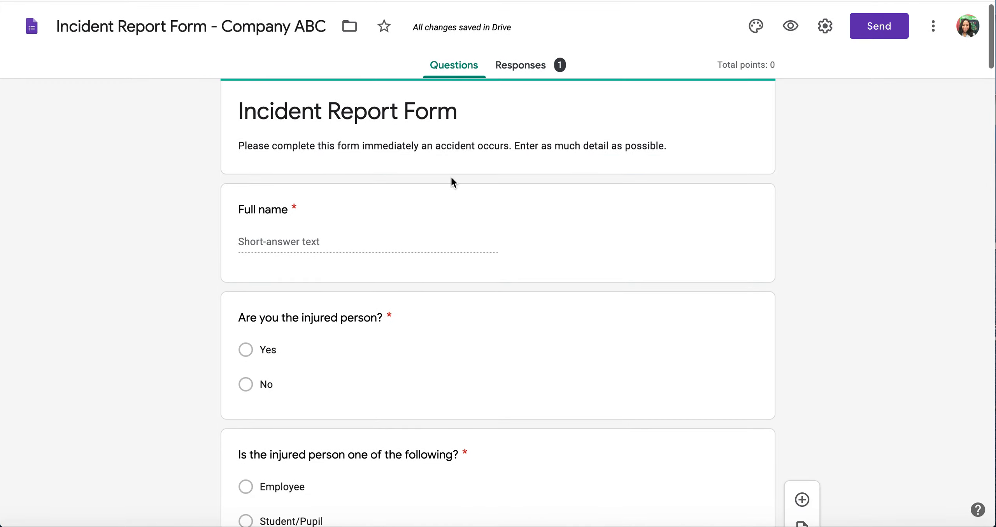
left_click(424, 150)
scroll(585, 261, "down", 20)
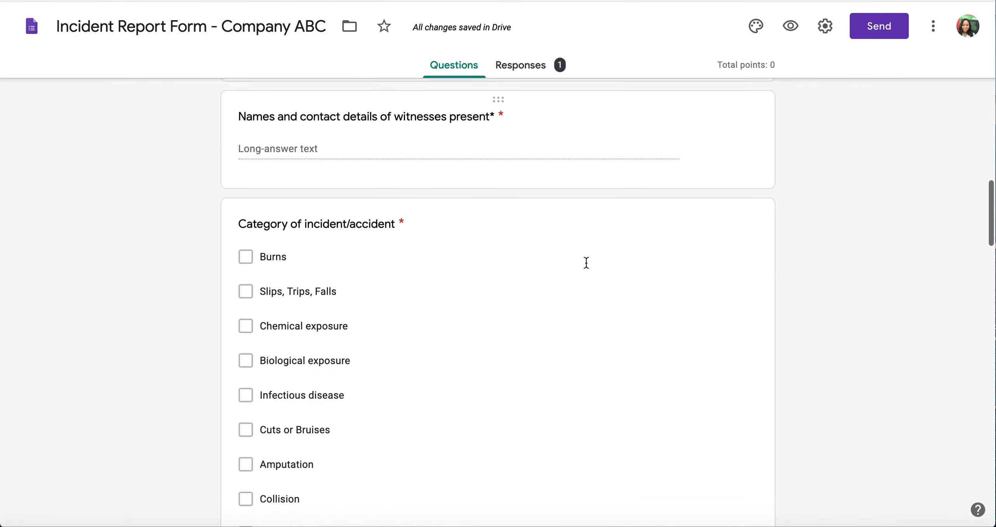
scroll(586, 263, "down", 10)
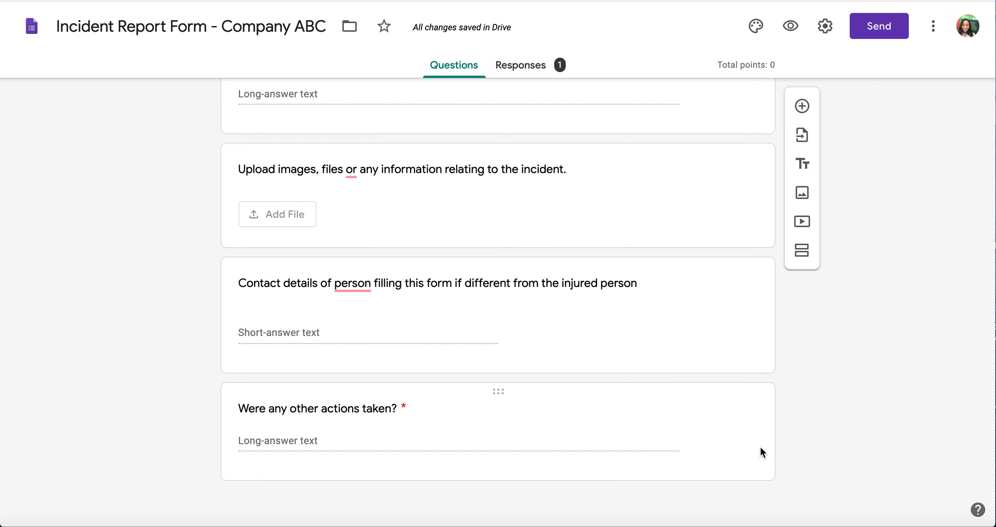
left_click(758, 444)
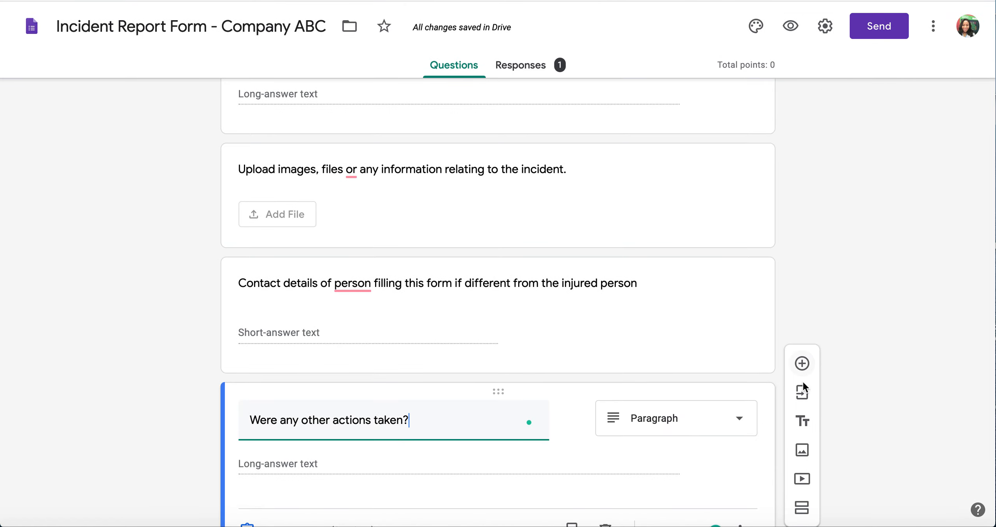
left_click(802, 420)
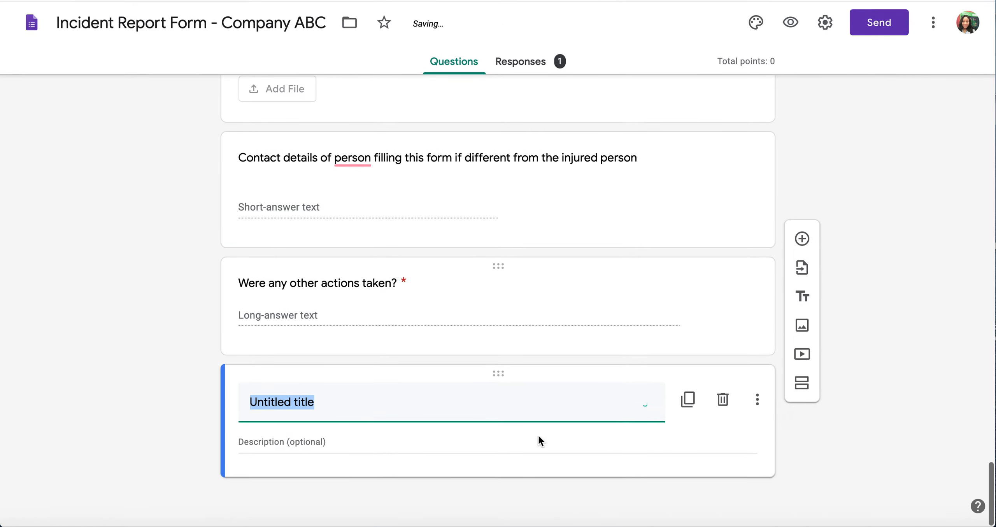
Title the new closing block "Thank you for reporting this incident.", correcting the spelling of "incident".
type("Thank ")
type("you fo")
type("r subm")
key("BackSpace")
key("BackSpace")
key("BackSpace")
key("BackSpace")
type("reporting ")
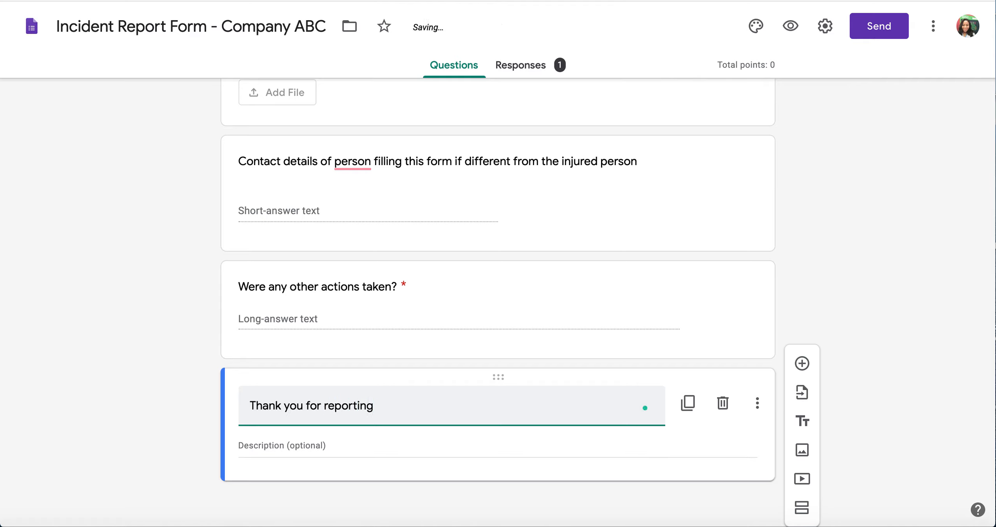
type("this incdent.")
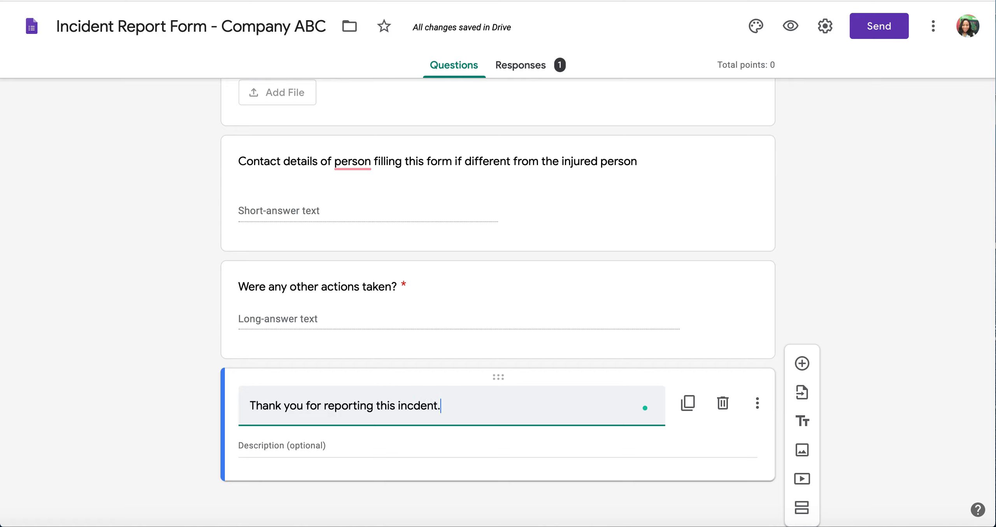
mouse_move(413, 407)
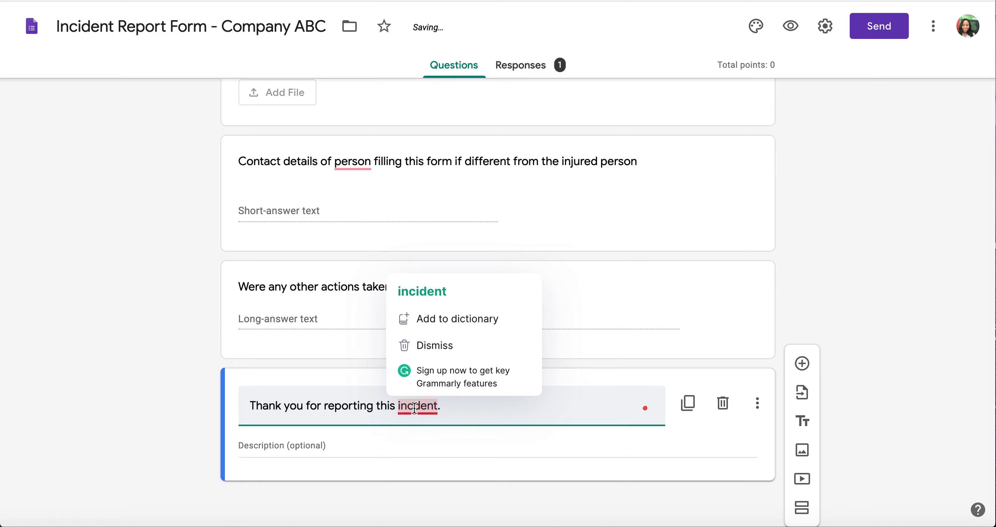
left_click(431, 291)
left_click(381, 452)
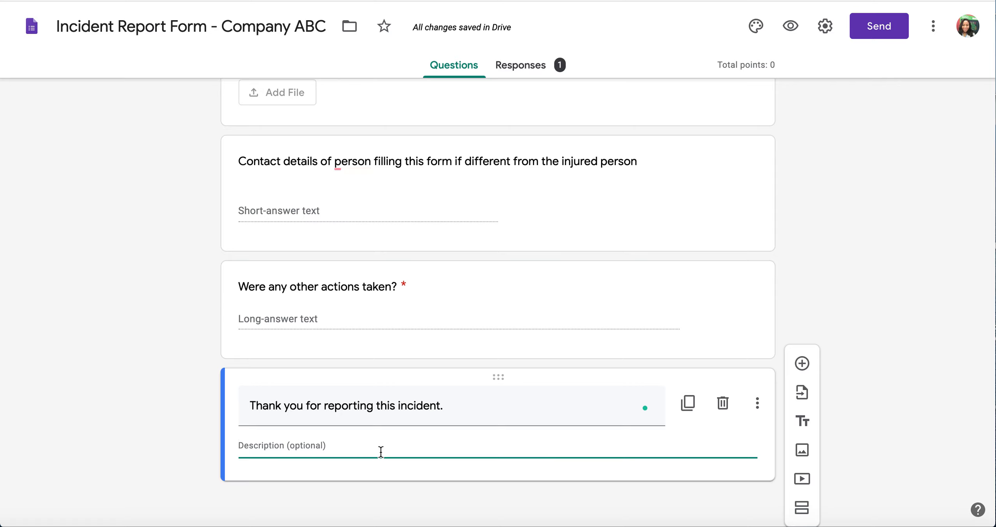
Turn on Collect email addresses in the form's general settings and save the change.
scroll(540, 182, "up", 10)
scroll(540, 182, "up", 15)
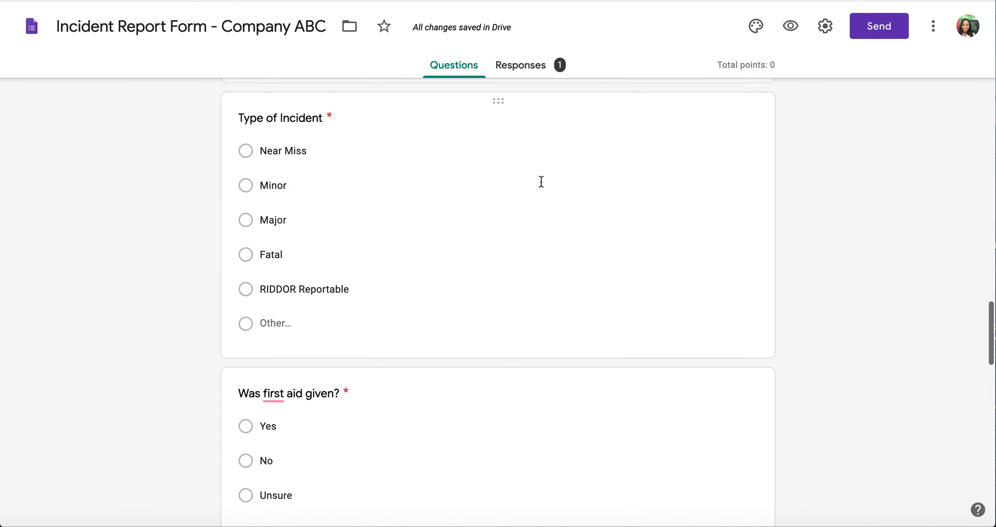
scroll(541, 184, "up", 10)
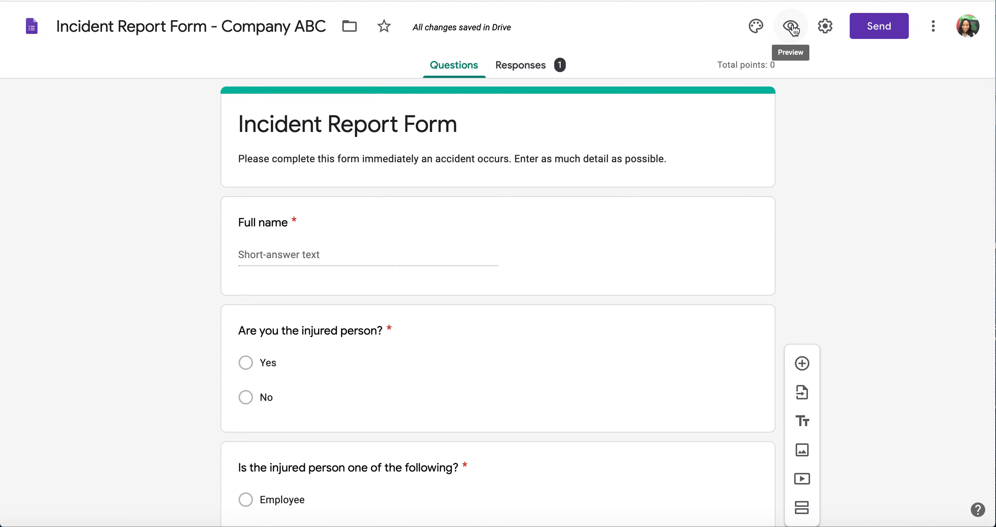
left_click(824, 26)
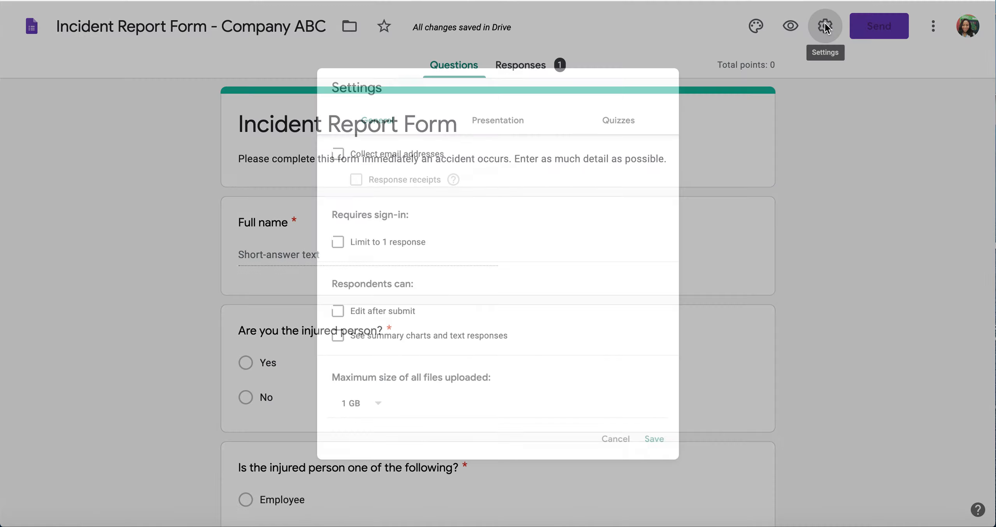
left_click(310, 136)
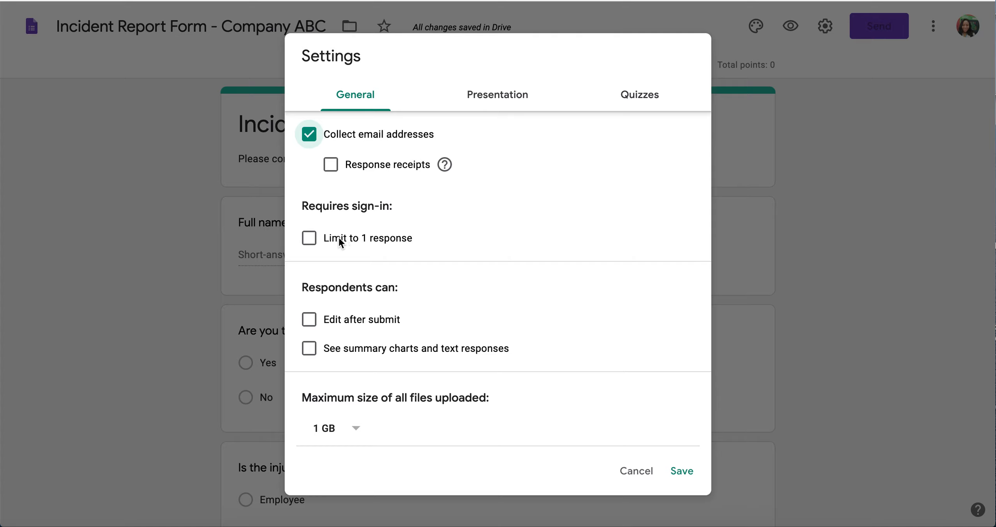
left_click(683, 477)
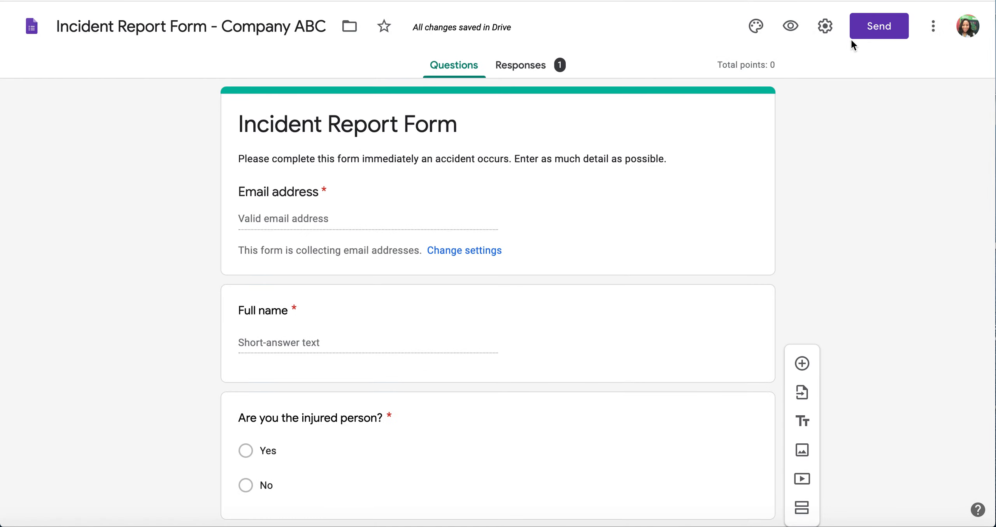
Review the form's general, presentation and quiz settings, and close them without saving.
left_click(824, 26)
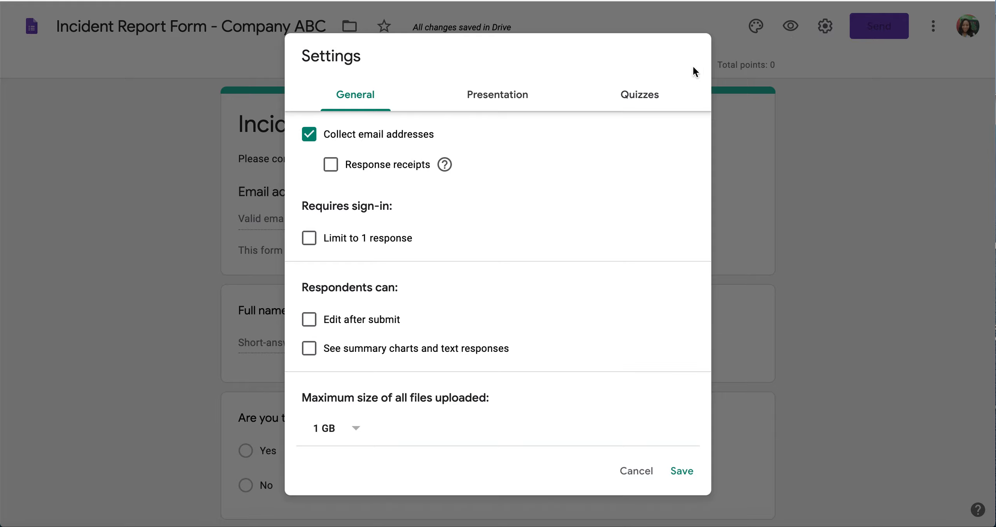
left_click(507, 97)
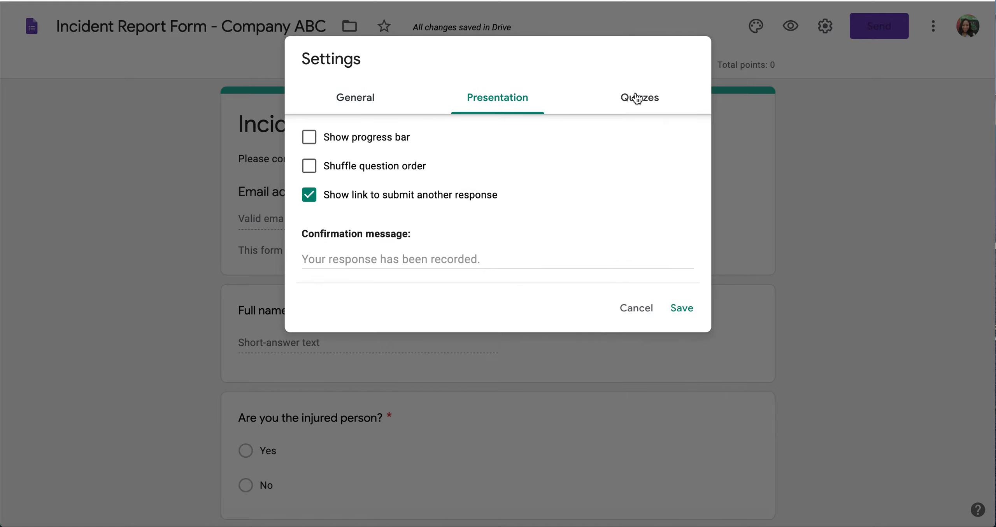
left_click(636, 98)
left_click(634, 470)
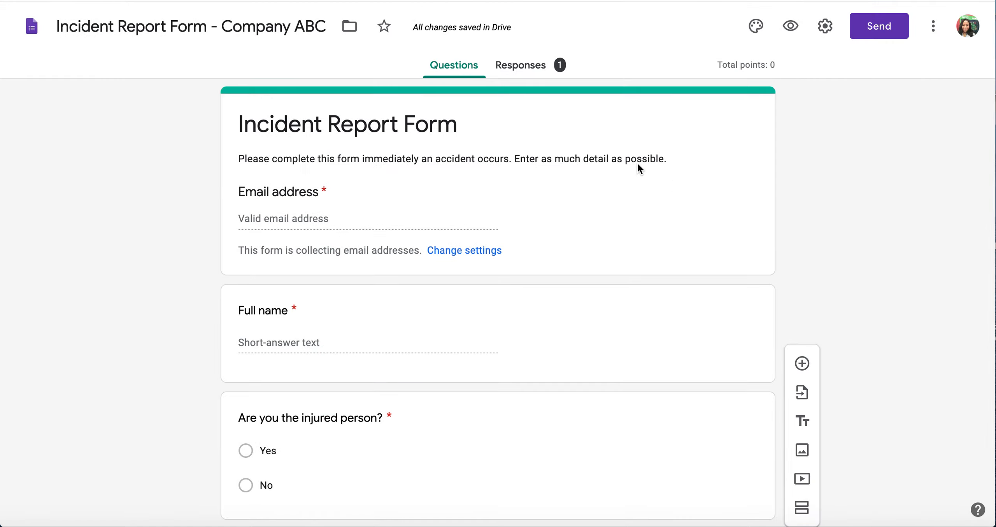
Open the form's responses, stop accepting responses and turn acceptance back on.
left_click(531, 68)
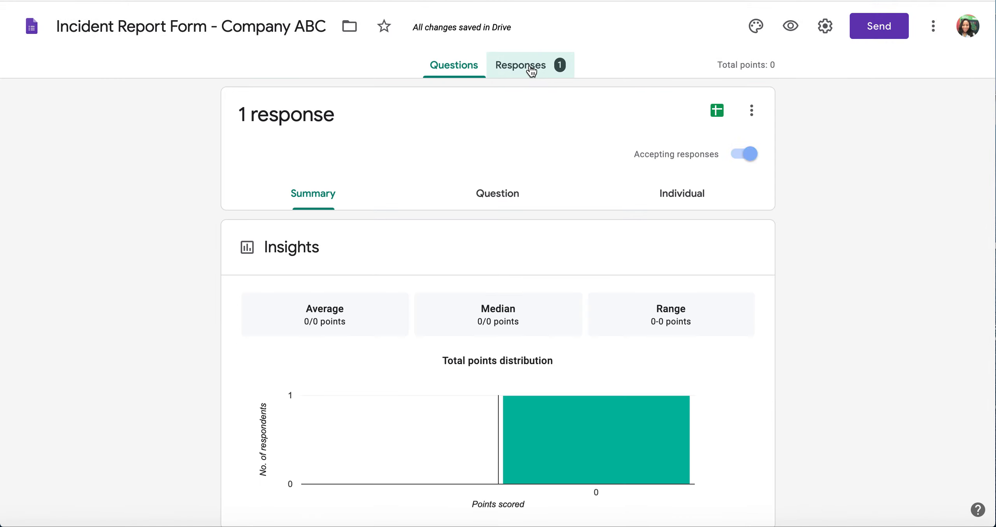
left_click(743, 155)
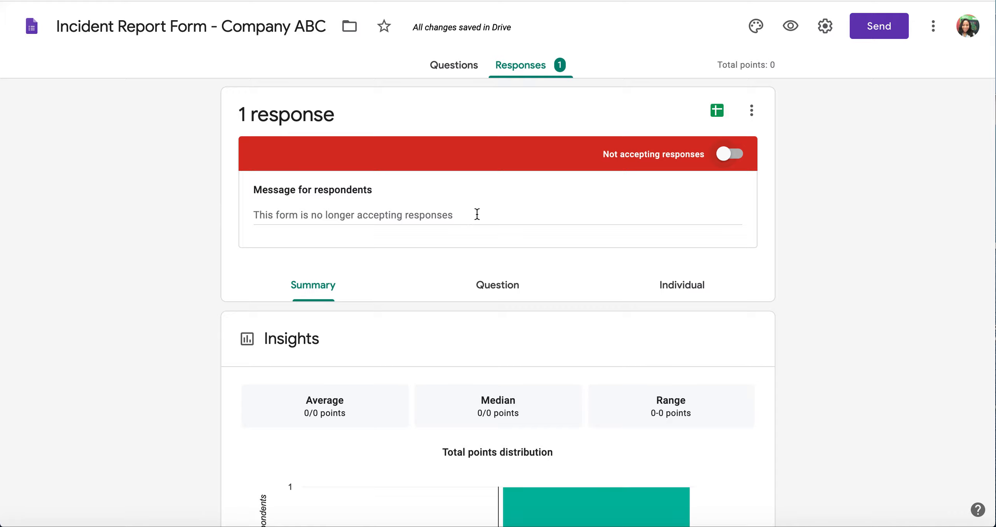
left_click(732, 158)
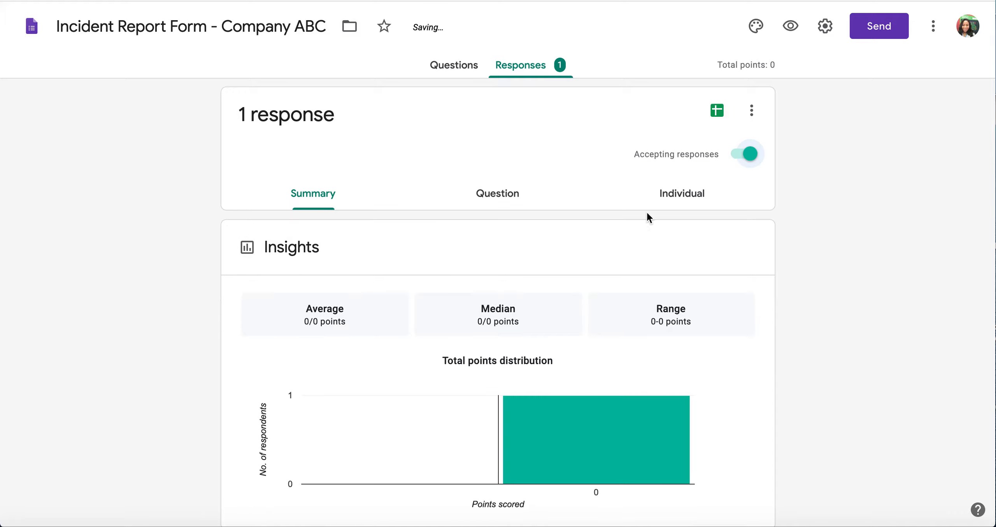
Examine the response summary from Insights through "Is the injured person one of the following?" and "Name of Injured Person".
scroll(642, 249, "down", 10)
scroll(643, 249, "up", 12)
scroll(641, 250, "down", 10)
scroll(642, 246, "down", 2)
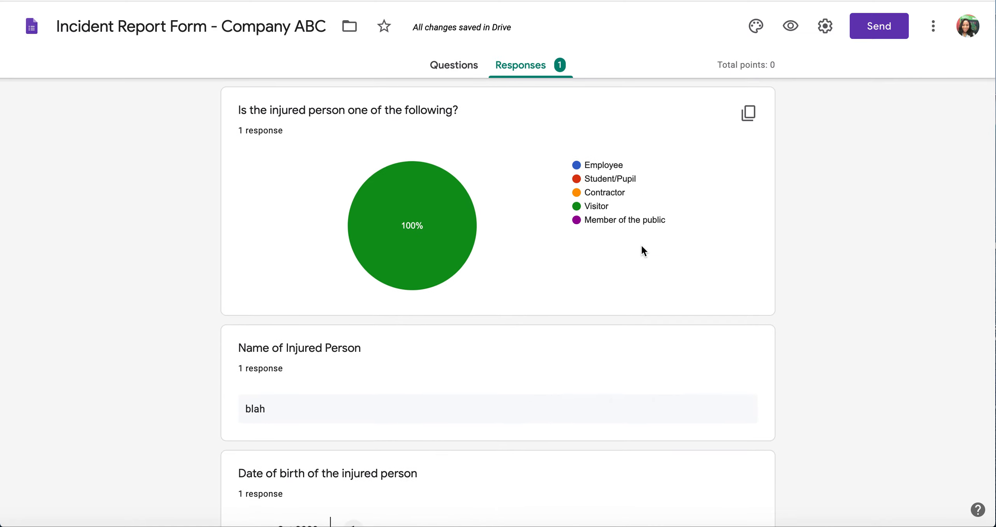